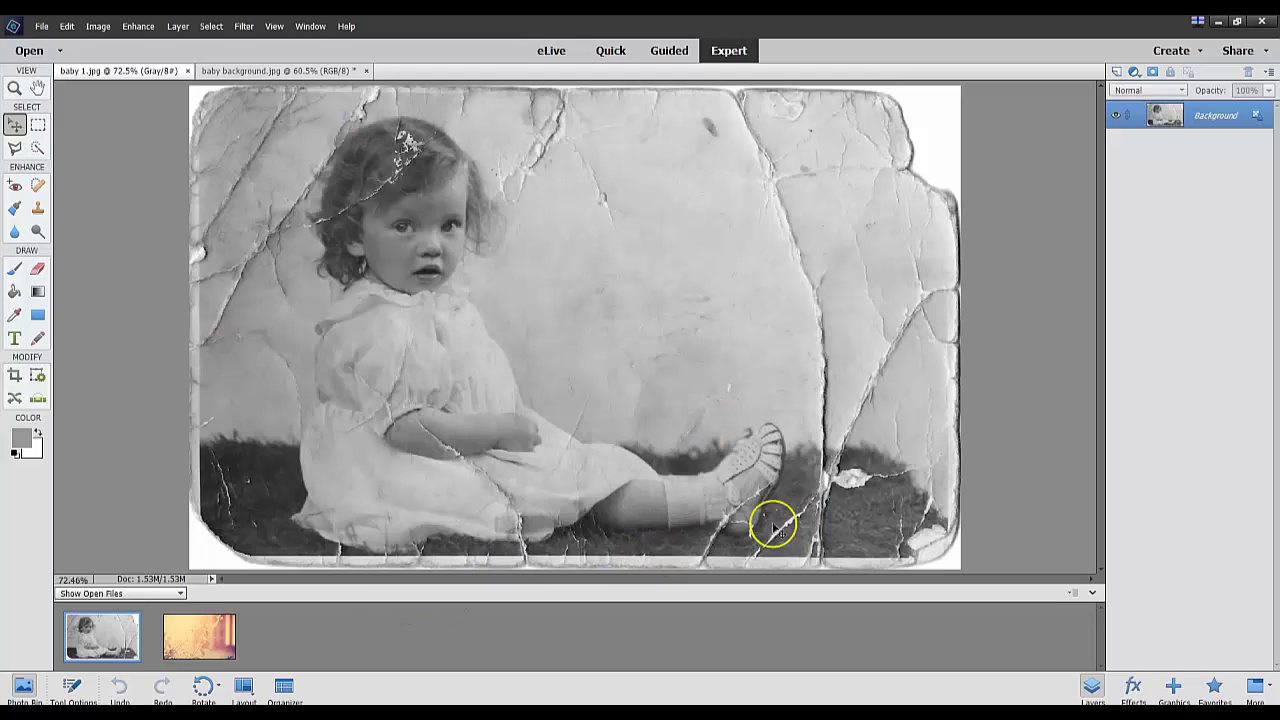
left_click(178, 637)
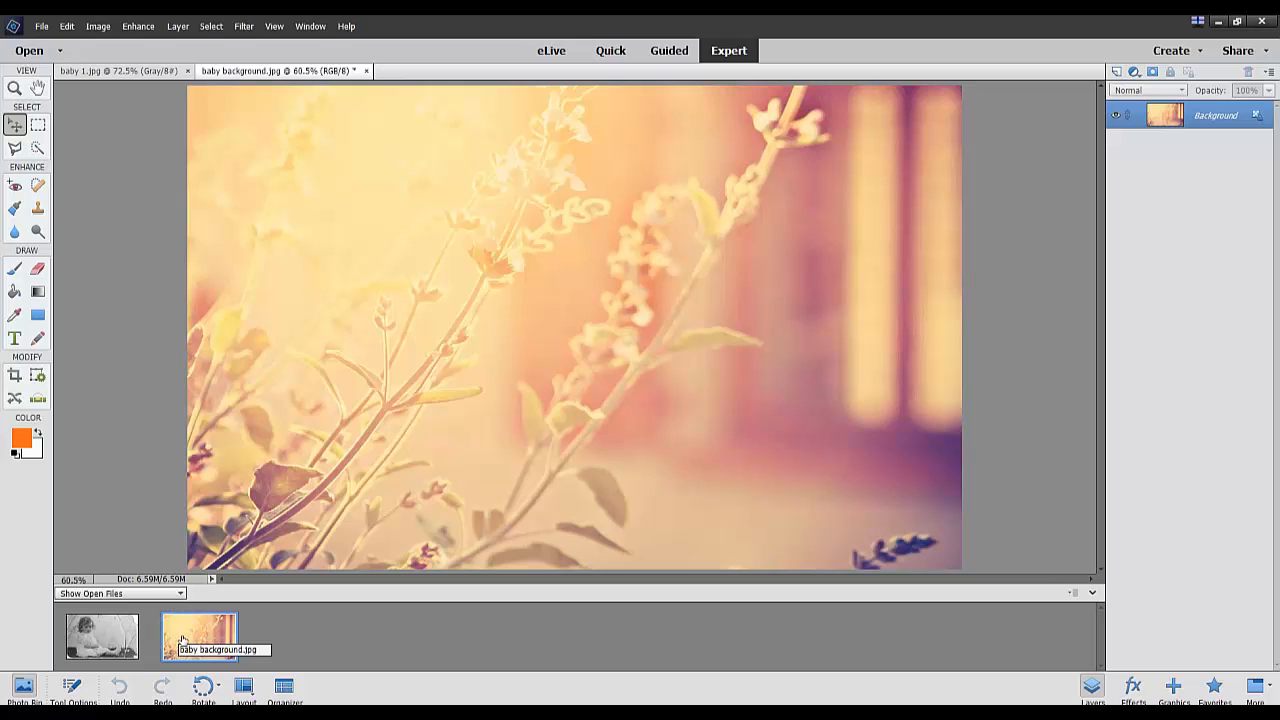
left_click(107, 643)
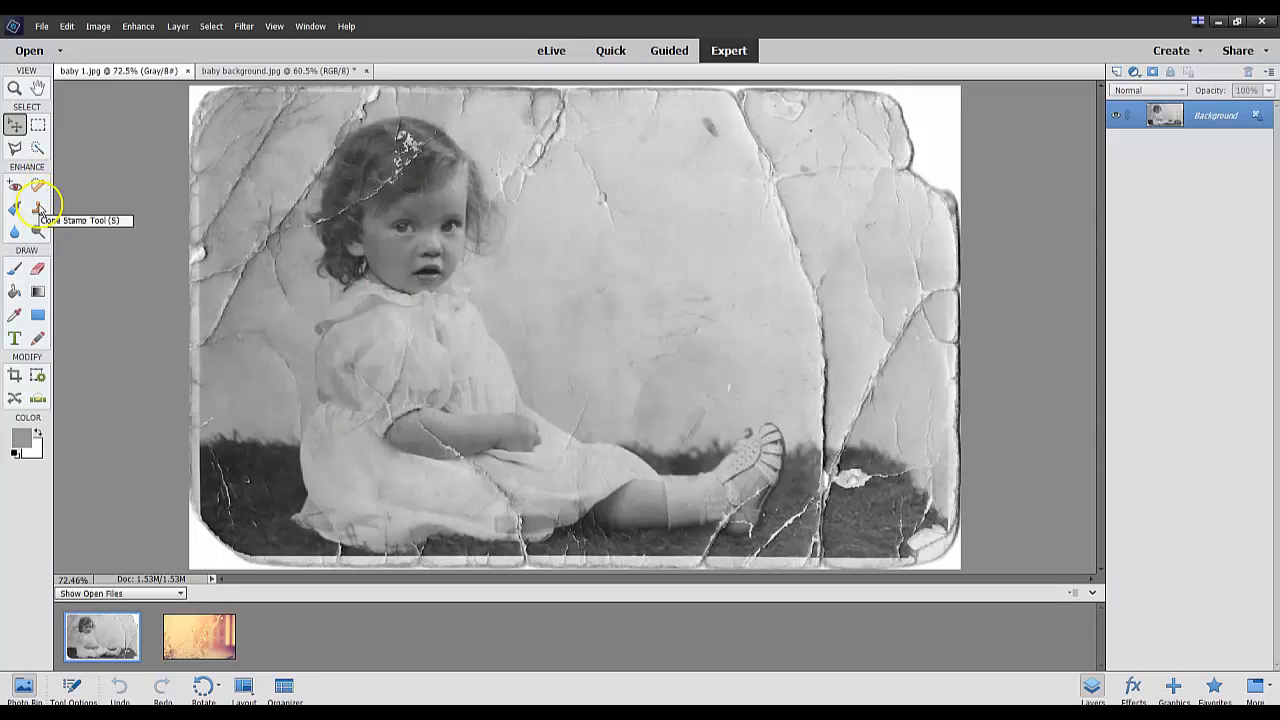
Roughly select the seated girl in the baby photo using the Quick Selection tool with a 7 px brush.
left_click(36, 148)
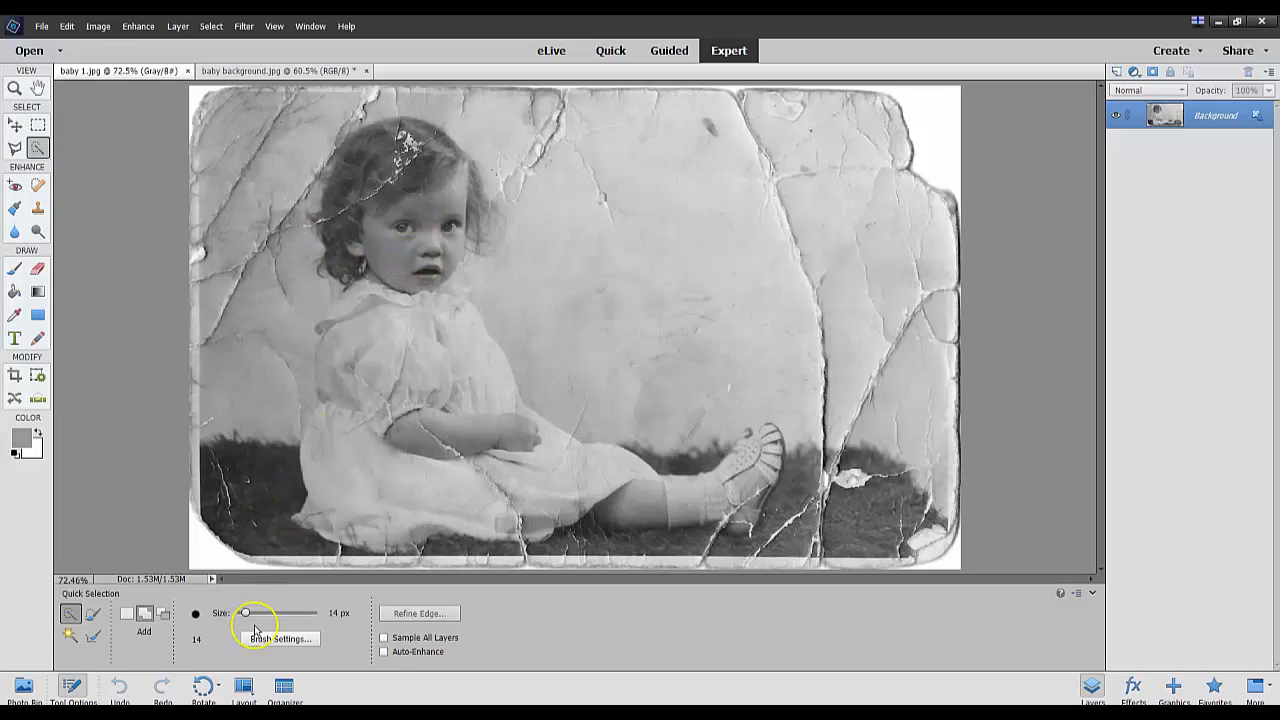
left_click_drag(245, 618, 241, 614)
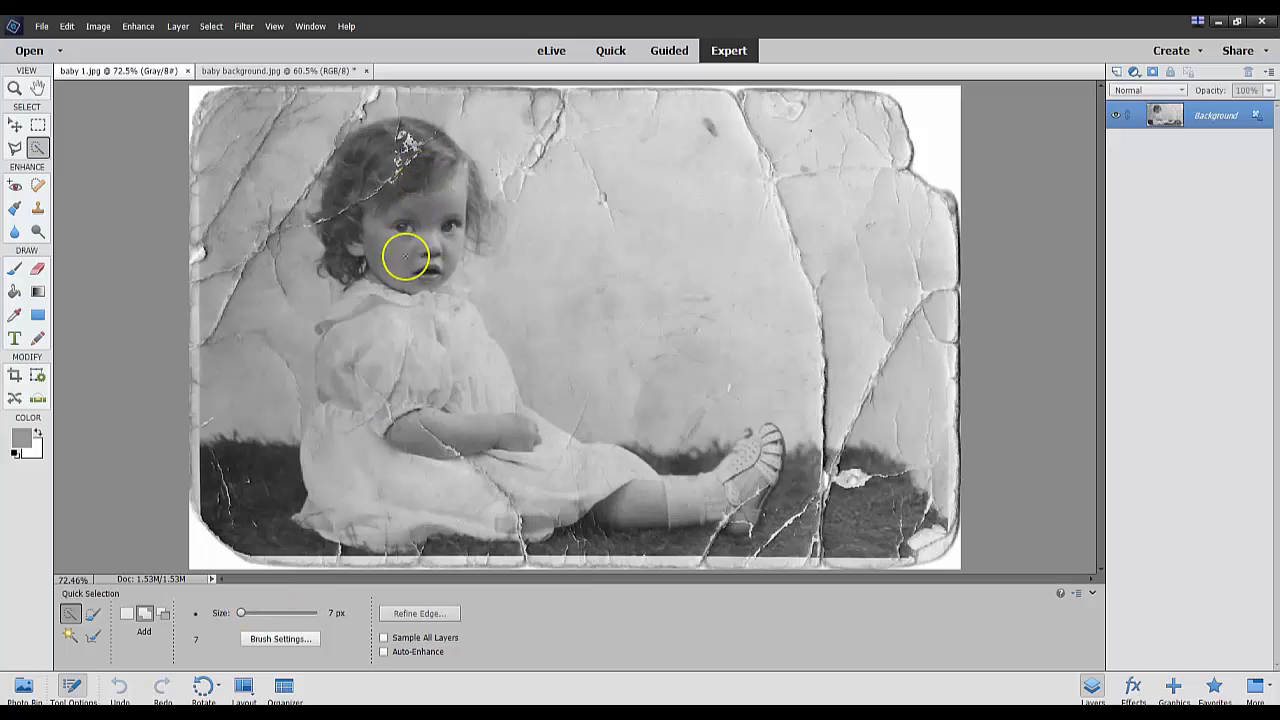
mouse_move(417, 286)
left_mouse_down()
mouse_move(461, 185)
mouse_move(477, 231)
mouse_move(492, 234)
mouse_move(487, 249)
mouse_move(494, 229)
mouse_move(470, 224)
mouse_move(441, 152)
mouse_move(382, 147)
mouse_move(361, 193)
mouse_move(365, 217)
mouse_move(398, 237)
mouse_move(398, 287)
mouse_move(370, 333)
mouse_move(377, 302)
mouse_move(324, 331)
mouse_move(353, 352)
mouse_move(325, 395)
mouse_move(320, 512)
mouse_move(651, 509)
mouse_move(737, 491)
mouse_move(762, 432)
left_mouse_up()
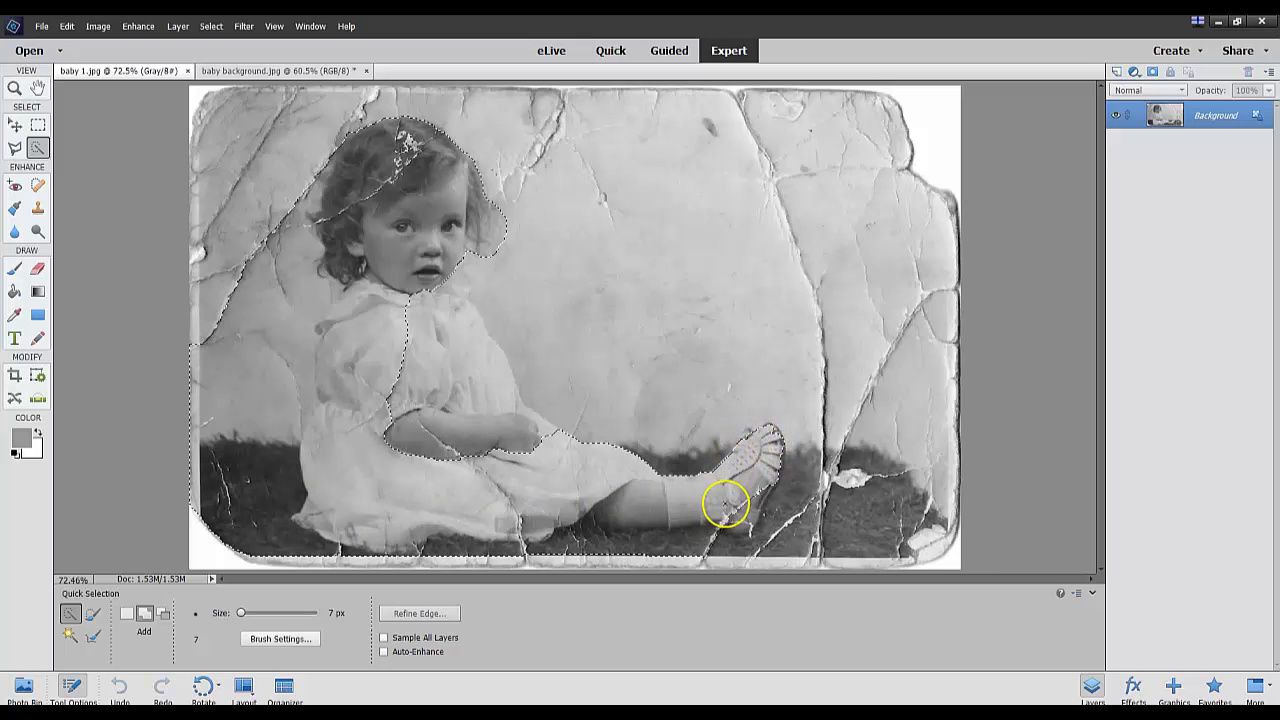
mouse_move(725, 505)
left_mouse_down()
mouse_move(746, 508)
mouse_move(737, 526)
mouse_move(754, 497)
mouse_move(629, 500)
left_mouse_up()
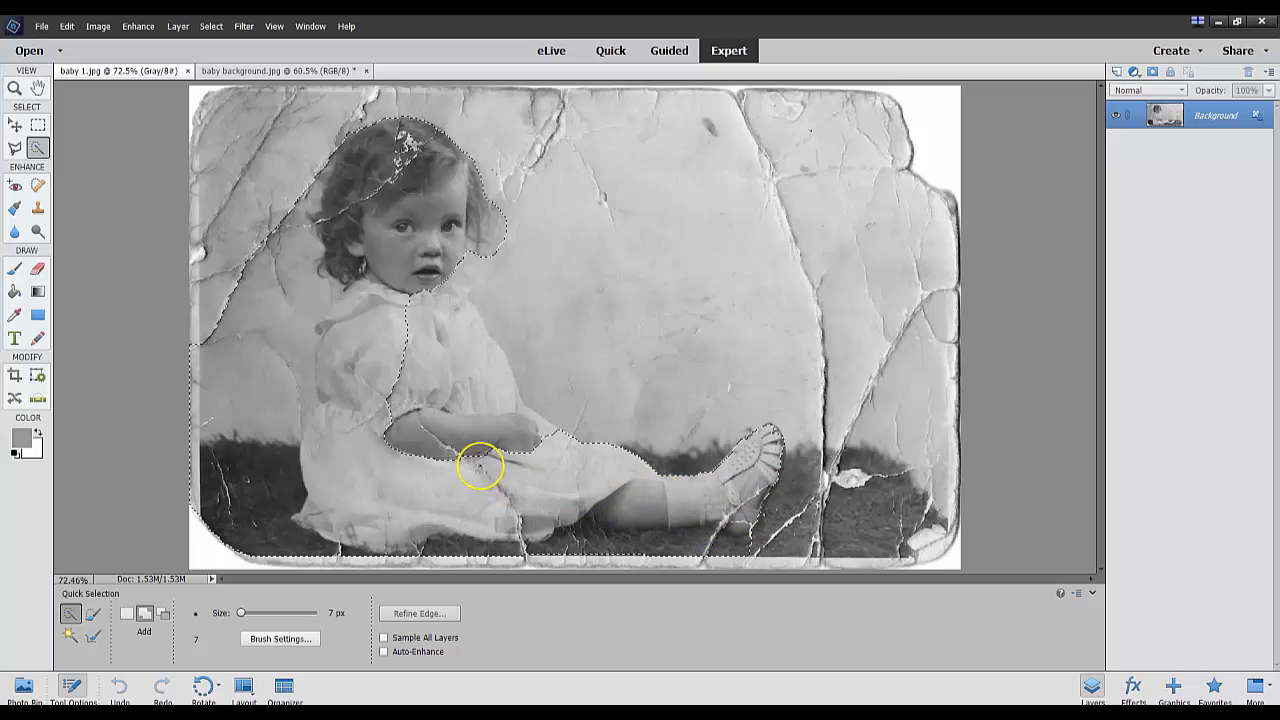
left_click_drag(480, 466, 489, 425)
left_click_drag(466, 359, 443, 331)
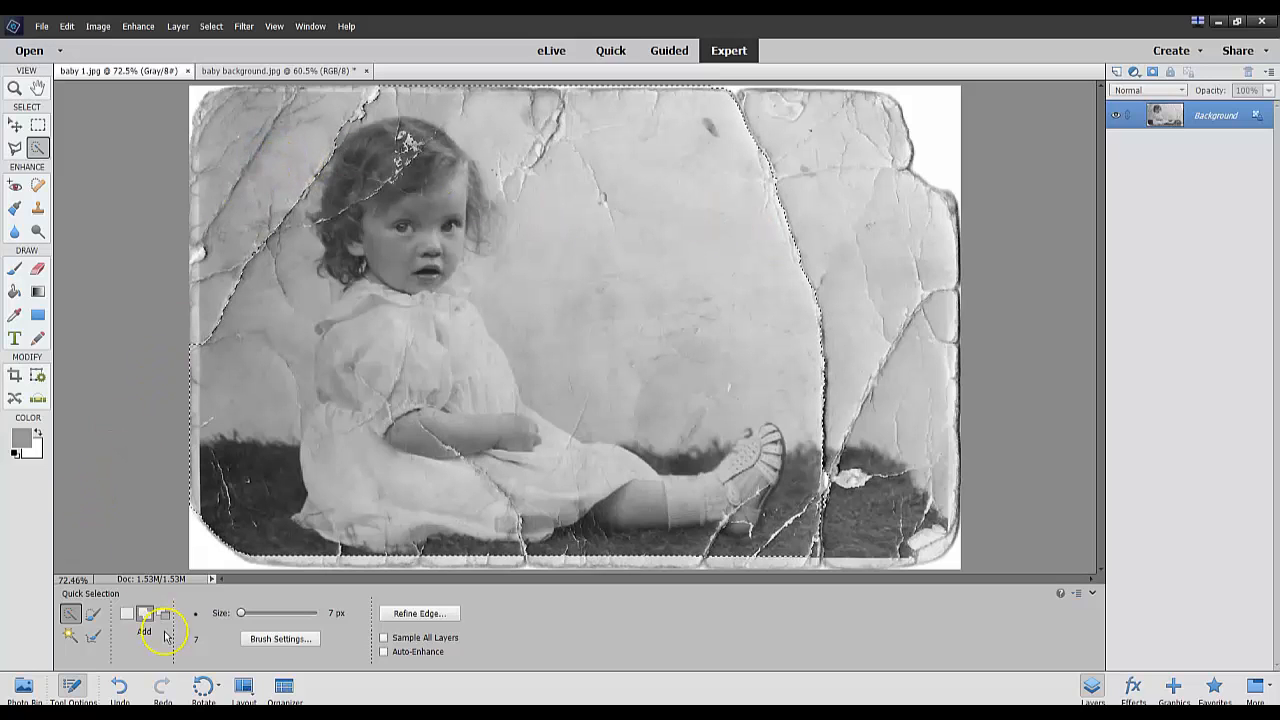
Subtract the surrounding background from the selection with a 24 px Quick Selection brush until it follows the girl's outline.
left_click_drag(242, 613, 251, 624)
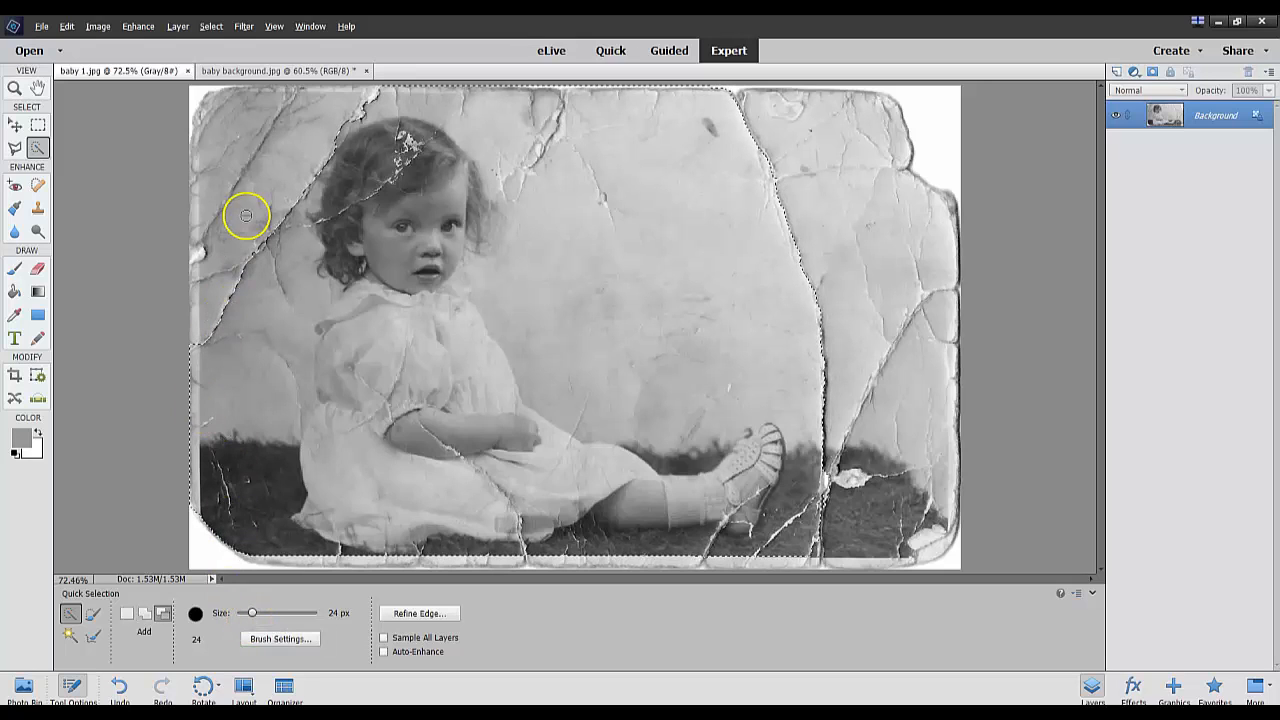
mouse_move(246, 214)
left_mouse_down()
mouse_move(282, 260)
mouse_move(289, 296)
mouse_move(325, 293)
mouse_move(301, 321)
mouse_move(297, 382)
mouse_move(257, 495)
mouse_move(255, 532)
mouse_move(276, 570)
mouse_move(340, 552)
mouse_move(419, 571)
mouse_move(441, 566)
mouse_move(445, 547)
mouse_move(537, 566)
mouse_move(586, 543)
mouse_move(678, 563)
mouse_move(848, 549)
mouse_move(867, 530)
mouse_move(909, 381)
mouse_move(761, 267)
left_mouse_up()
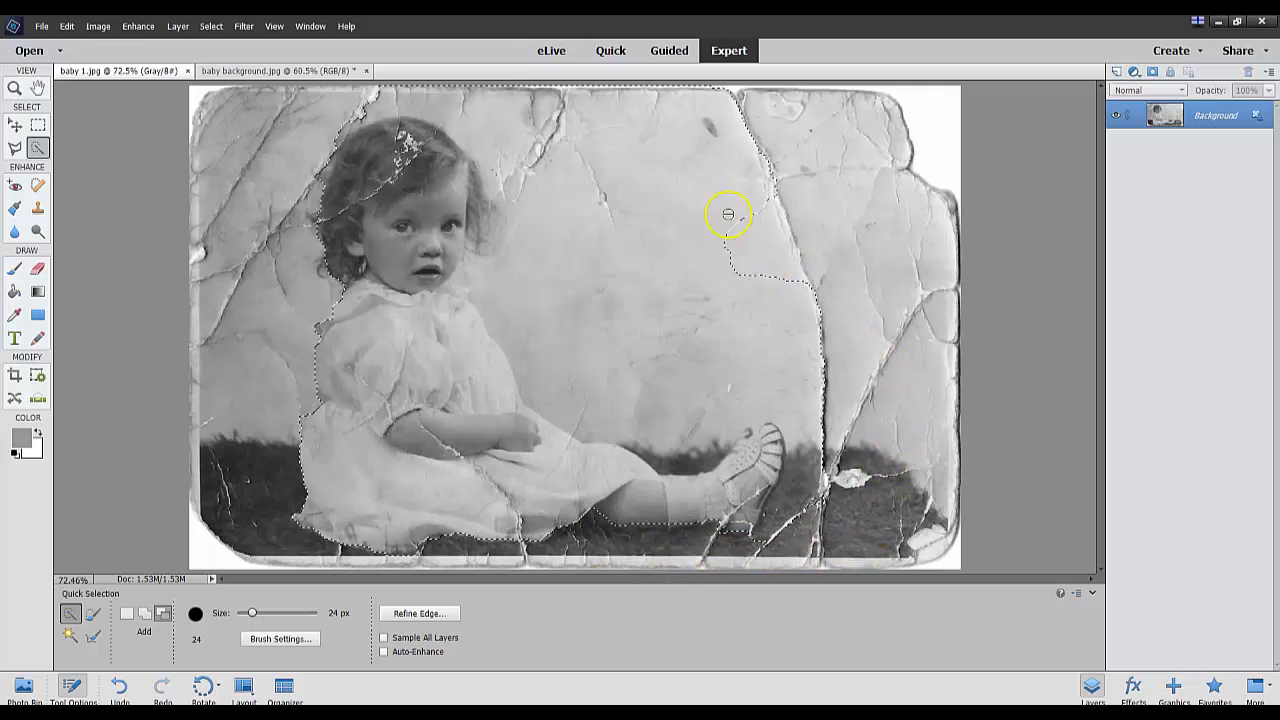
mouse_move(728, 214)
left_mouse_down()
mouse_move(717, 181)
mouse_move(660, 148)
left_mouse_up()
left_click_drag(567, 104, 471, 91)
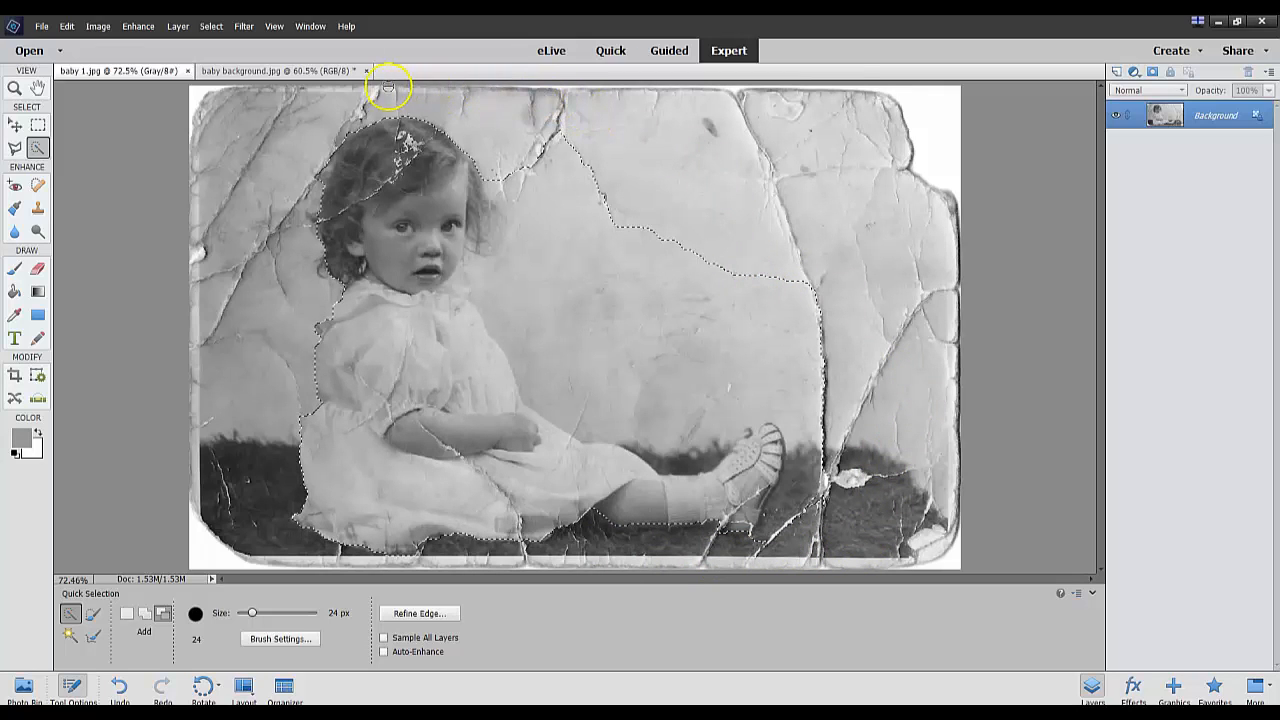
mouse_move(486, 141)
left_mouse_down()
mouse_move(491, 189)
mouse_move(514, 217)
mouse_move(512, 251)
mouse_move(479, 272)
left_mouse_up()
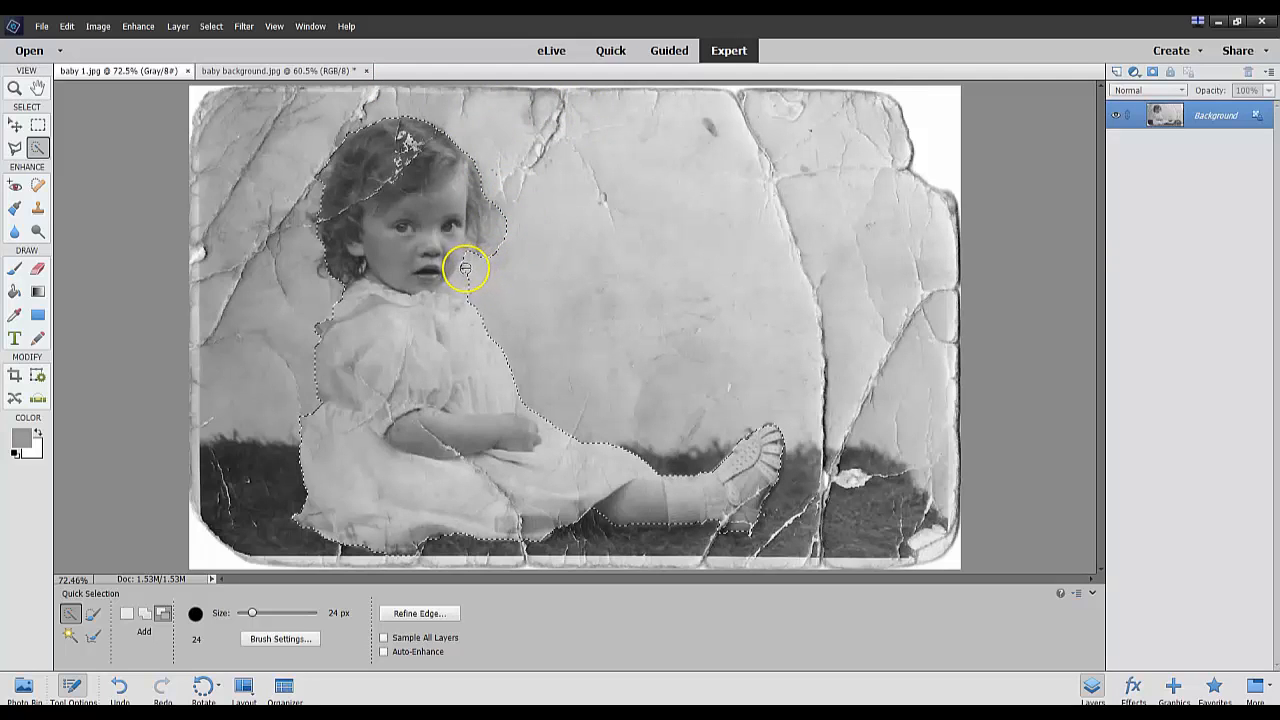
left_click_drag(465, 268, 456, 283)
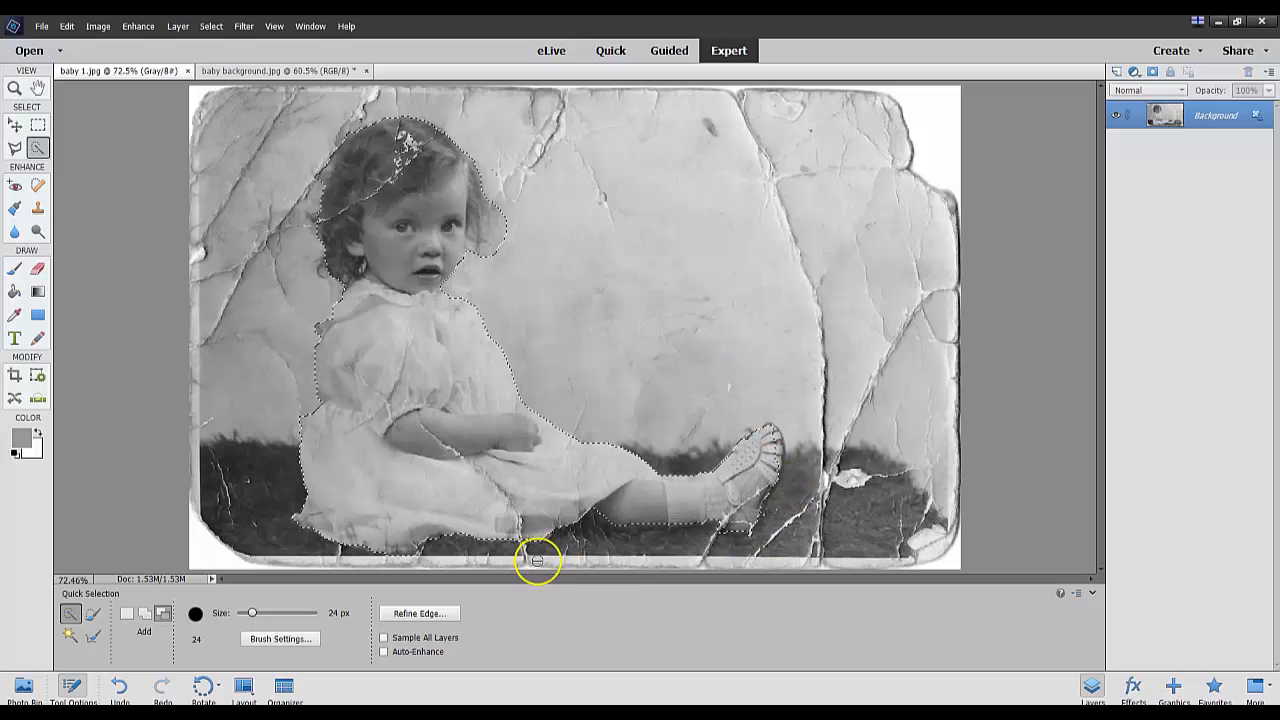
key("alt")
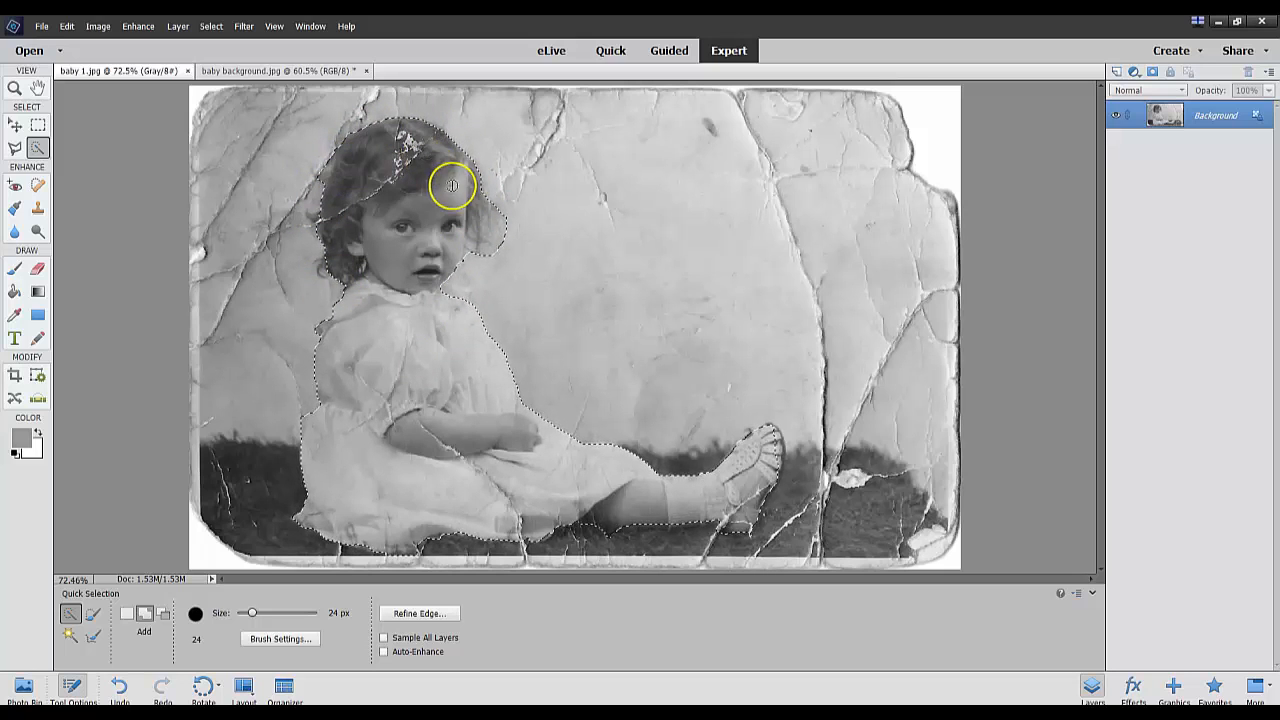
Refine the selection edge with Smart Radius on and a 1.4 px radius, brushing over the edges of the girl's hair.
left_click(418, 614)
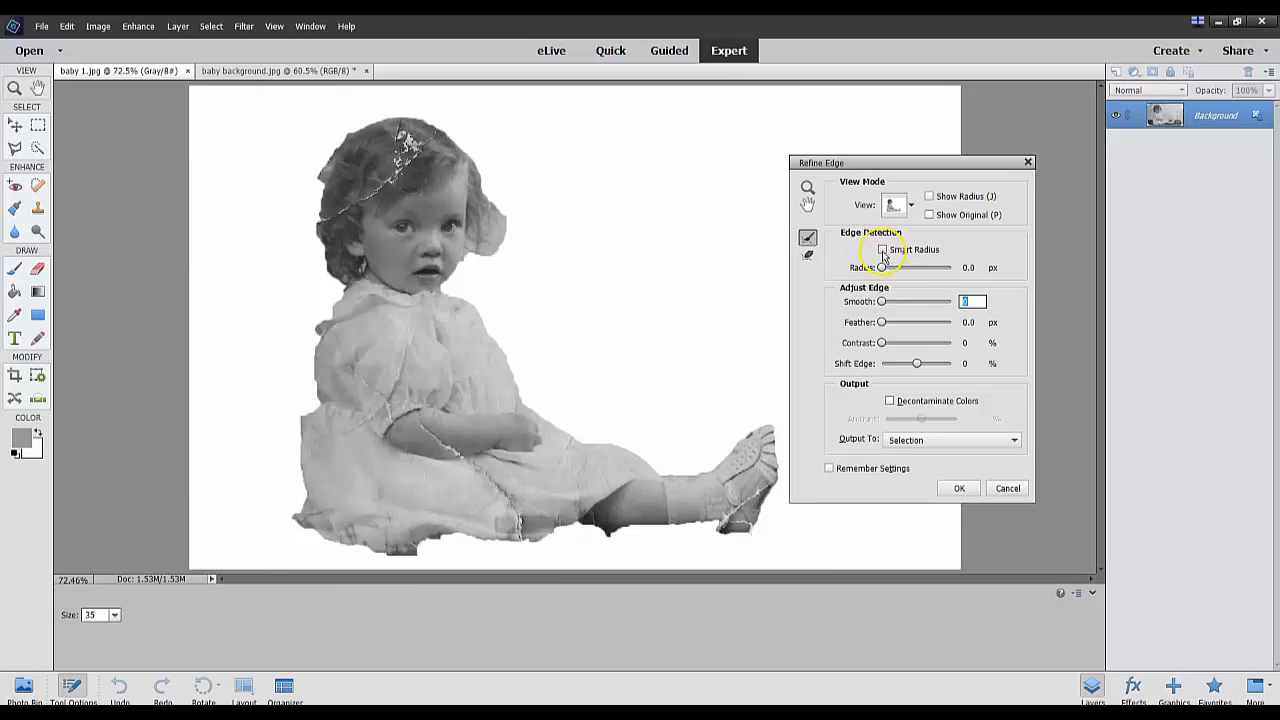
left_click(883, 250)
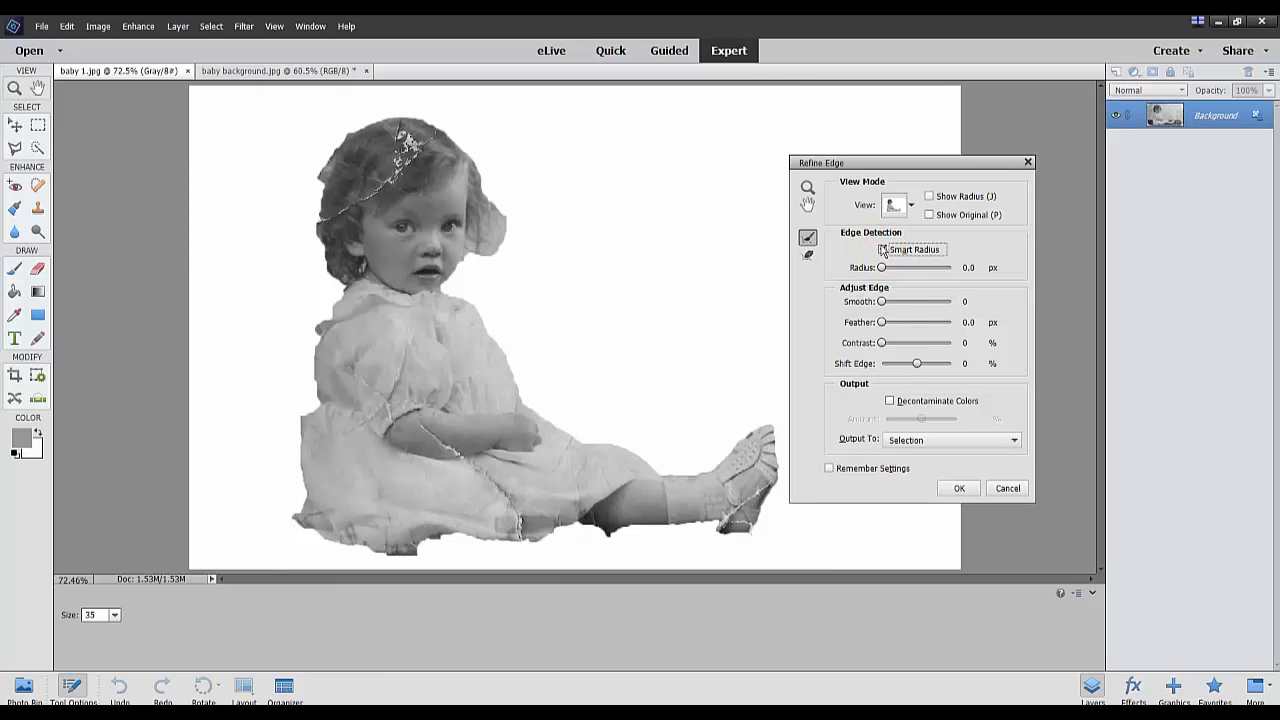
left_click_drag(888, 270, 892, 271)
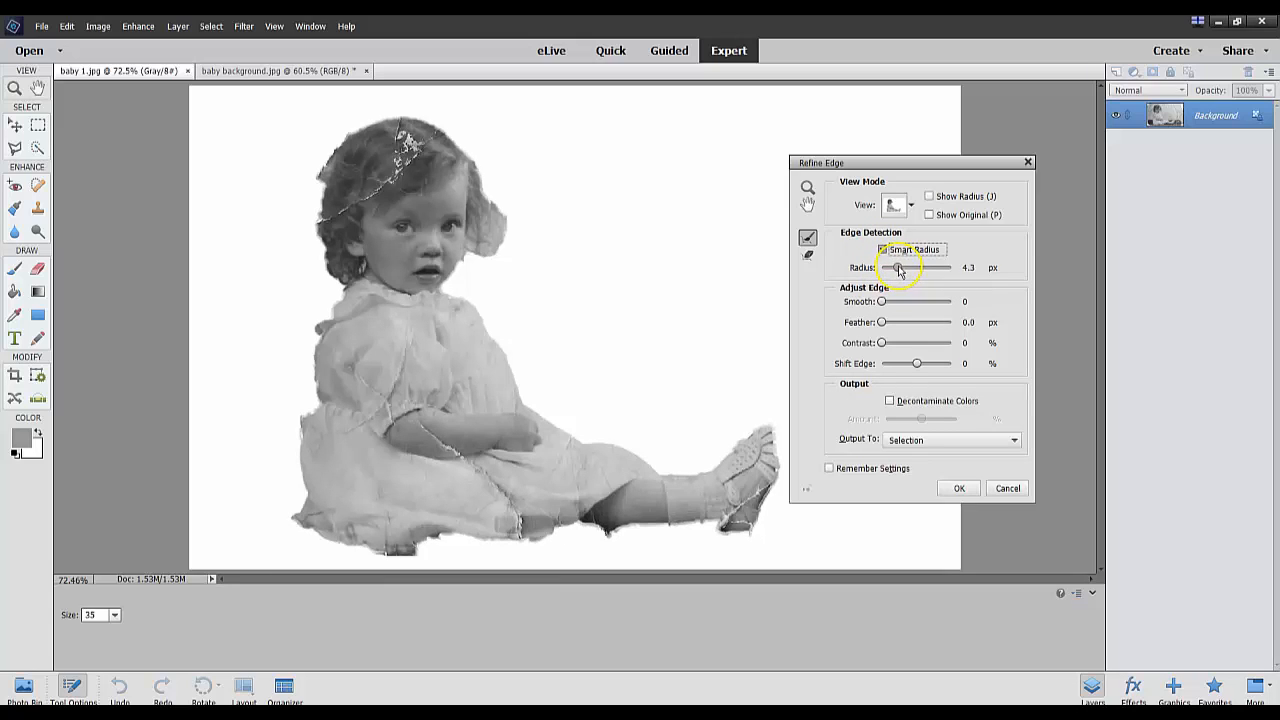
left_click_drag(891, 270, 890, 270)
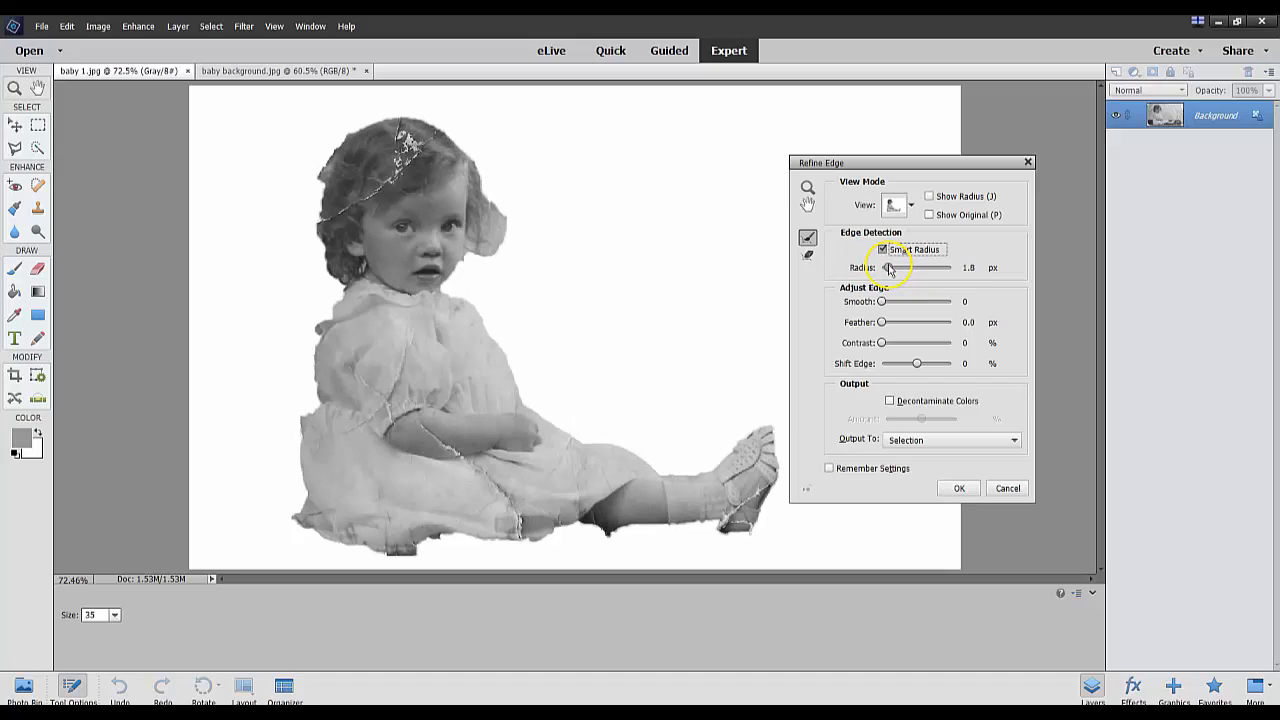
left_click_drag(888, 270, 887, 270)
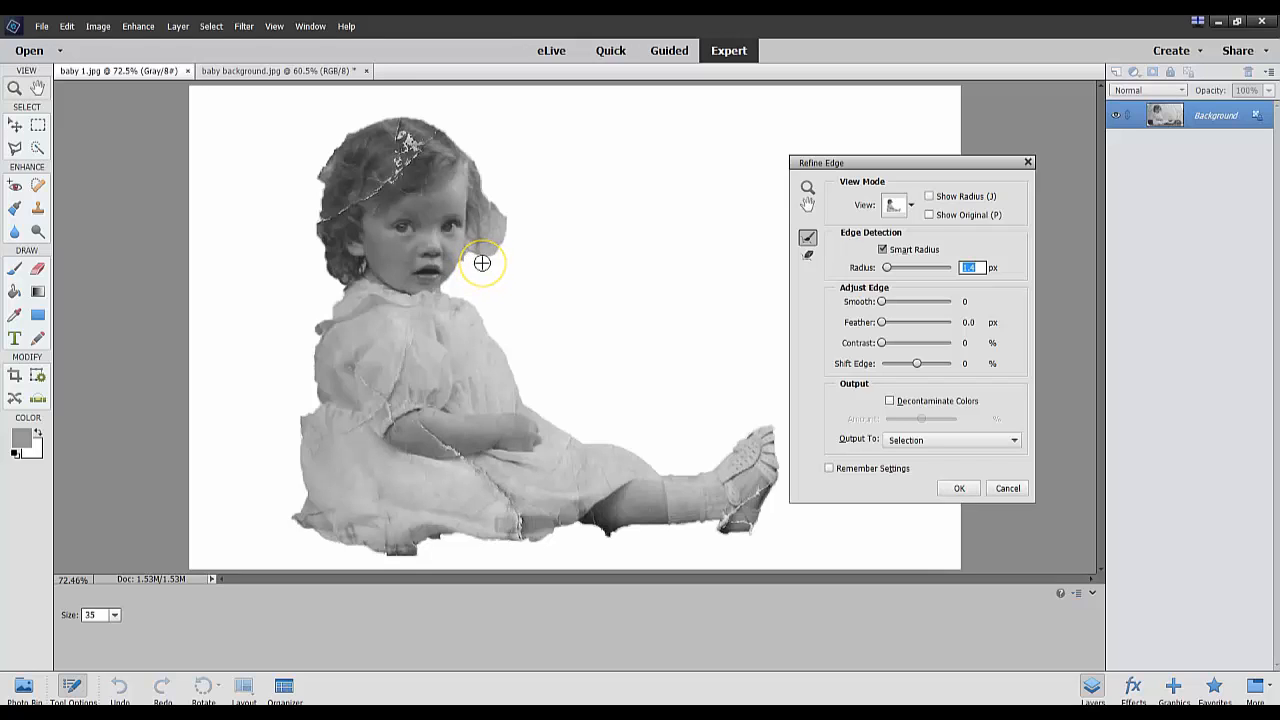
mouse_move(486, 251)
left_mouse_down()
mouse_move(499, 205)
mouse_move(477, 225)
mouse_move(477, 210)
mouse_move(470, 257)
mouse_move(475, 159)
mouse_move(433, 126)
mouse_move(388, 116)
mouse_move(330, 157)
mouse_move(318, 238)
mouse_move(328, 274)
mouse_move(343, 286)
mouse_move(477, 210)
mouse_move(455, 185)
mouse_move(471, 245)
mouse_move(483, 226)
mouse_move(435, 146)
mouse_move(361, 126)
mouse_move(326, 164)
mouse_move(315, 261)
mouse_move(321, 174)
mouse_move(337, 149)
mouse_move(322, 169)
mouse_move(323, 155)
mouse_move(343, 137)
mouse_move(323, 179)
mouse_move(315, 271)
left_mouse_up()
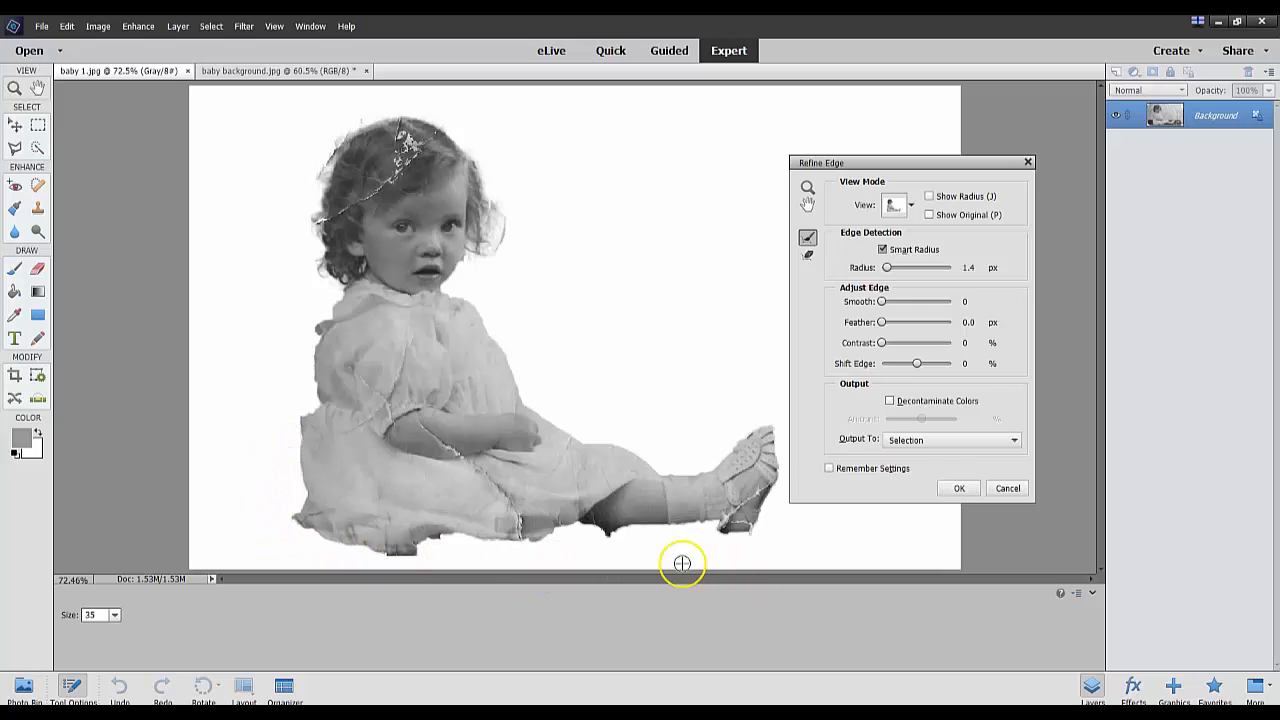
left_click(958, 489)
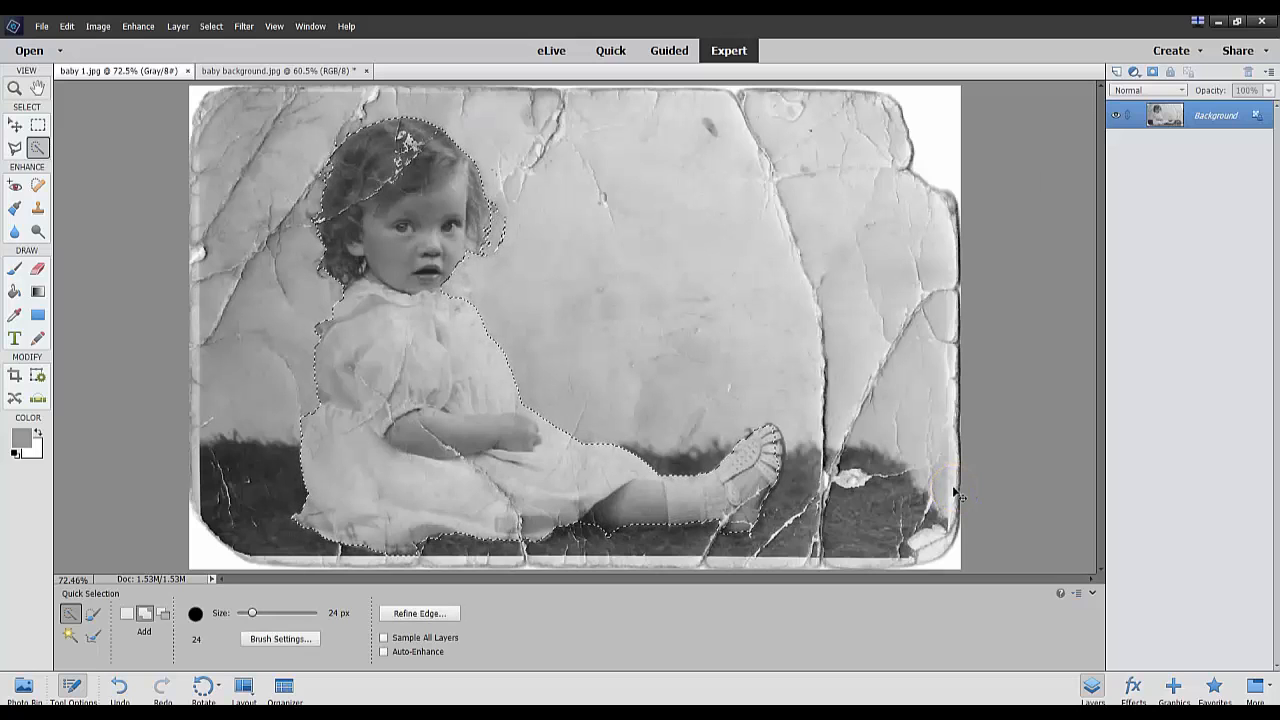
Copy the selected girl to a new layer and hide the Background layer.
key("ctrl+j")
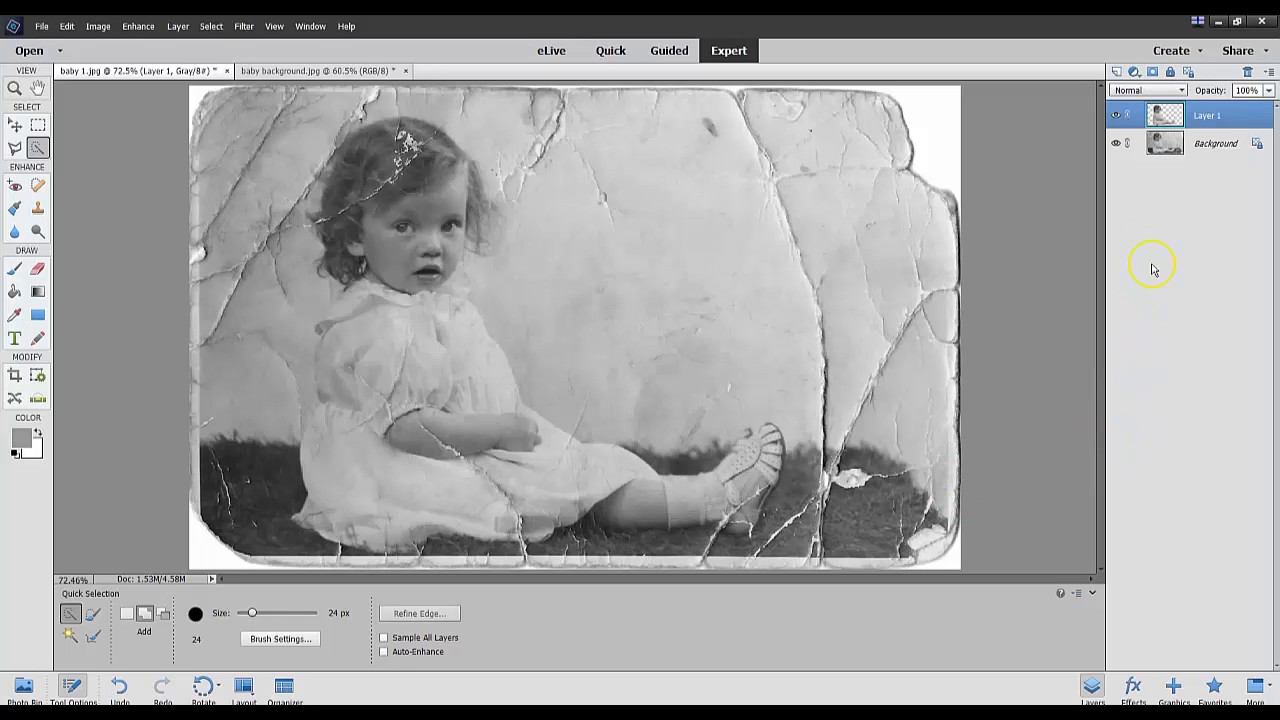
left_click(1118, 143)
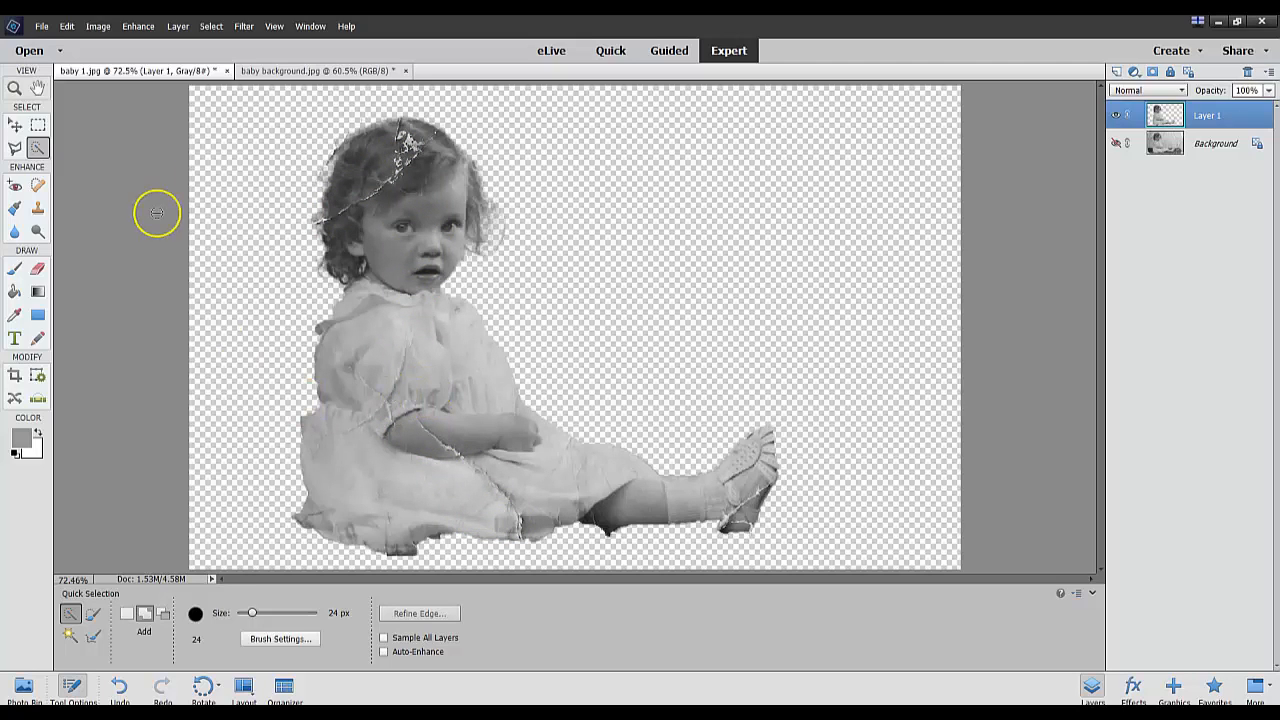
Erase the leftover bits beneath the leg and shoe with a 21 px Eraser brush, and lock Layer 1's transparent pixels.
left_click(38, 269)
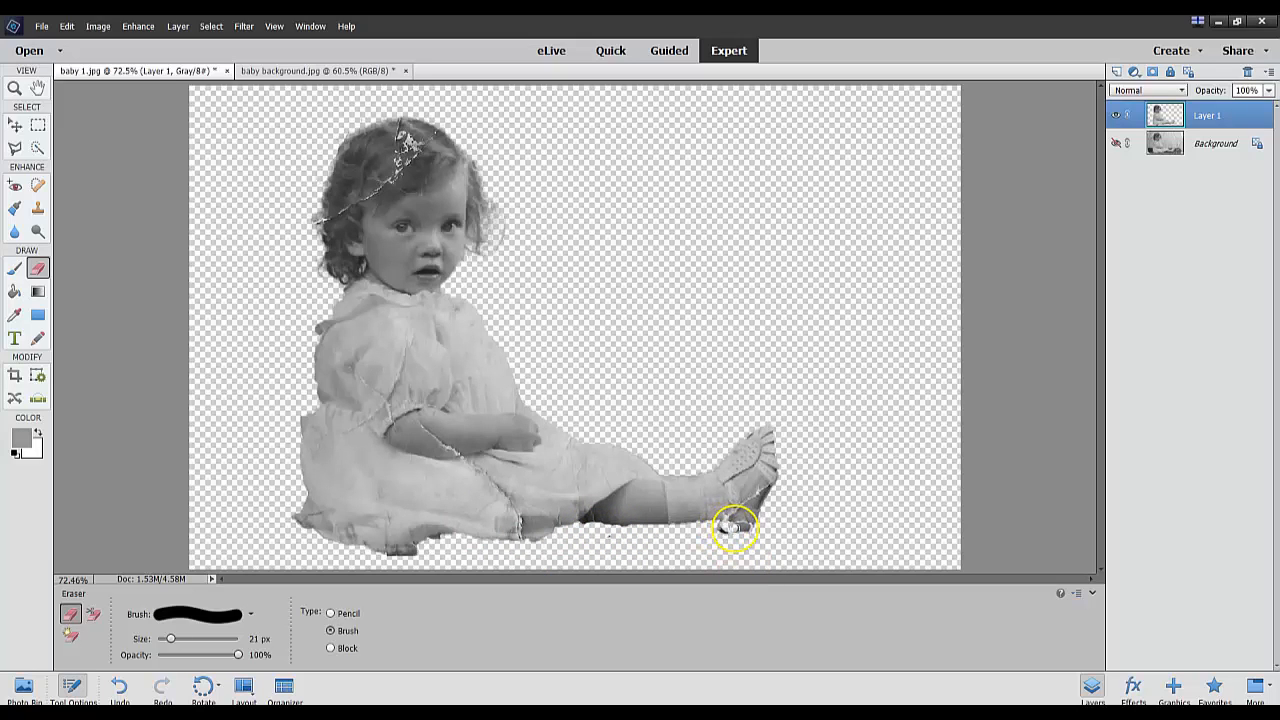
left_click_drag(735, 527, 742, 522)
left_click(1187, 74)
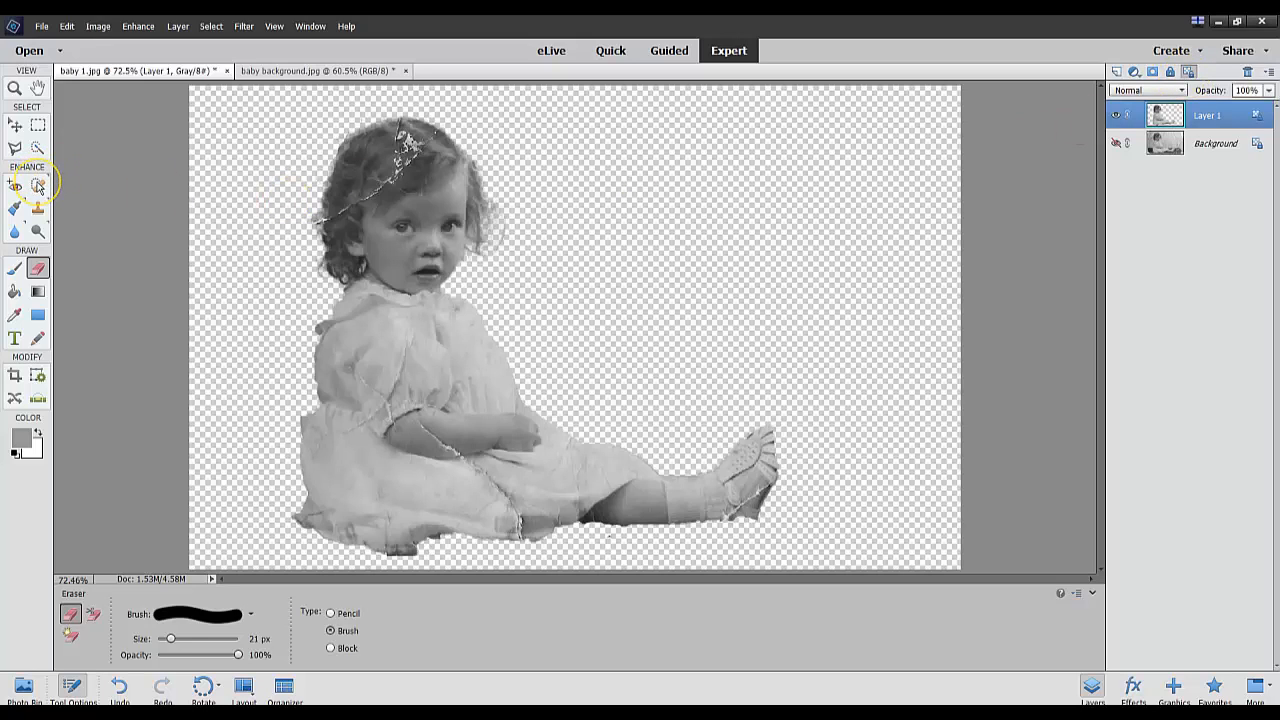
Repair the cracks and white damage across the girl's hair using the Spot Healing Brush at 26 px.
left_click(38, 186)
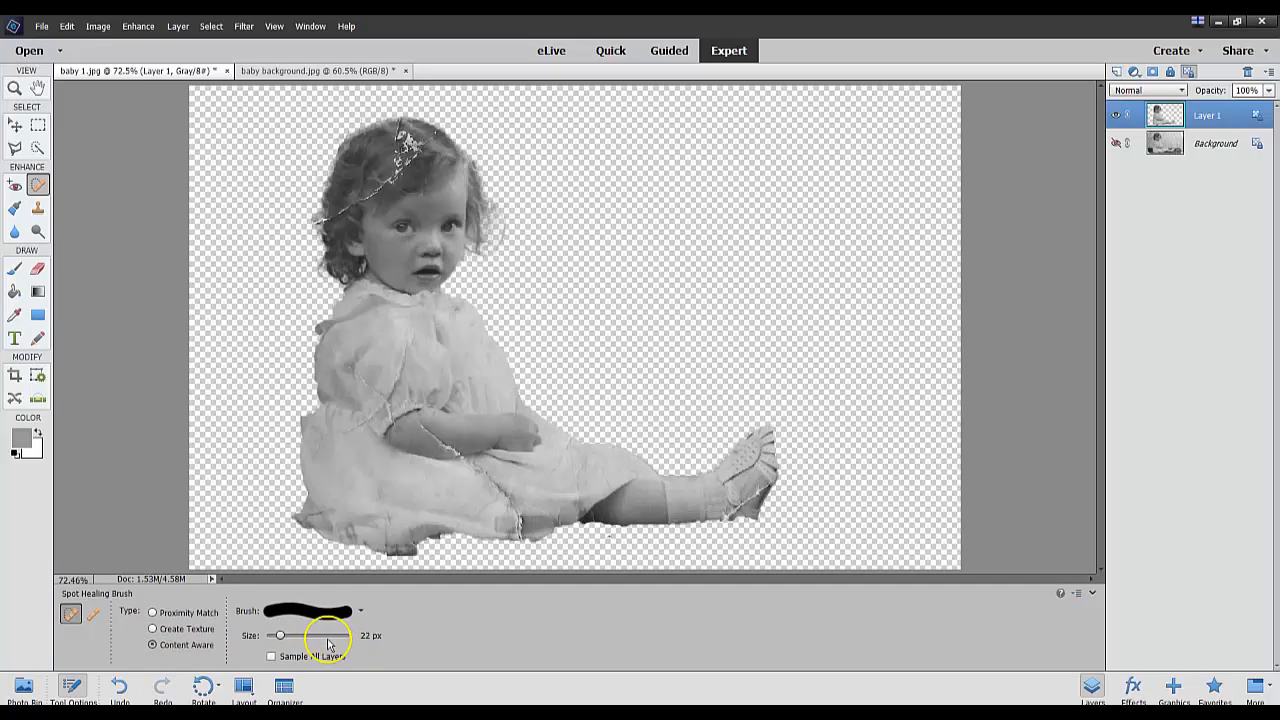
left_click_drag(282, 640, 285, 643)
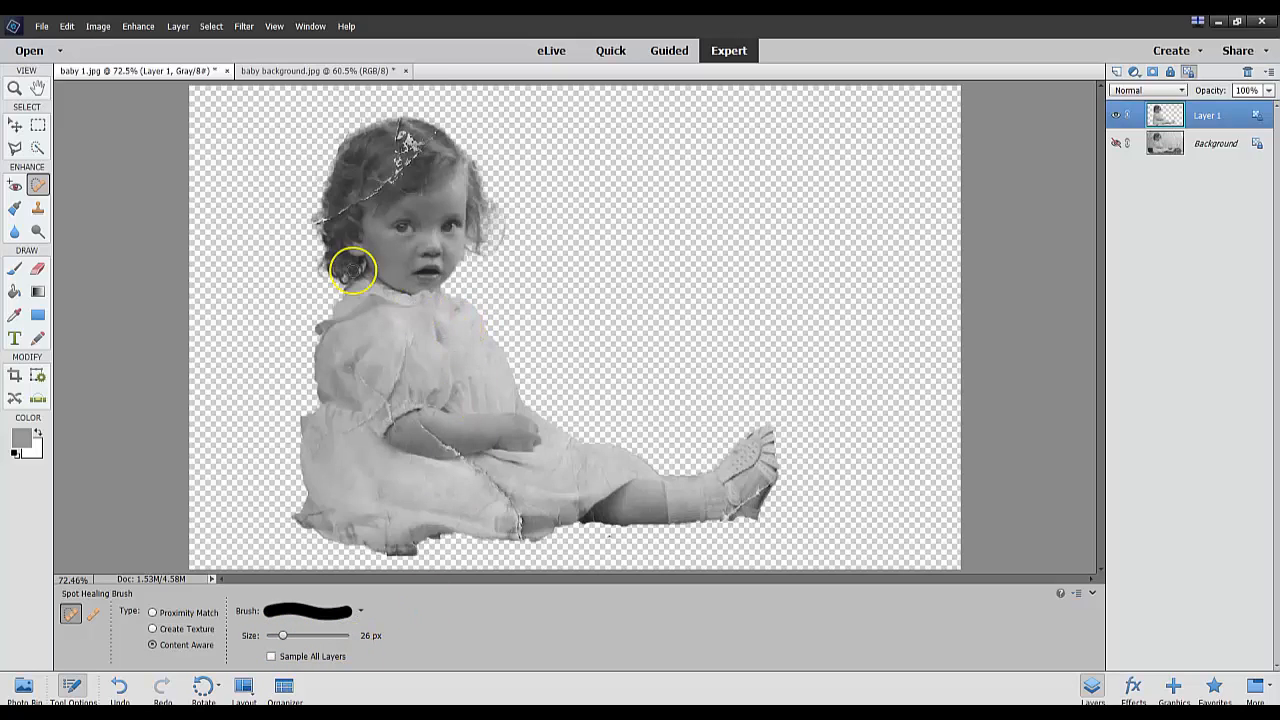
scroll(470, 391, "up", 3)
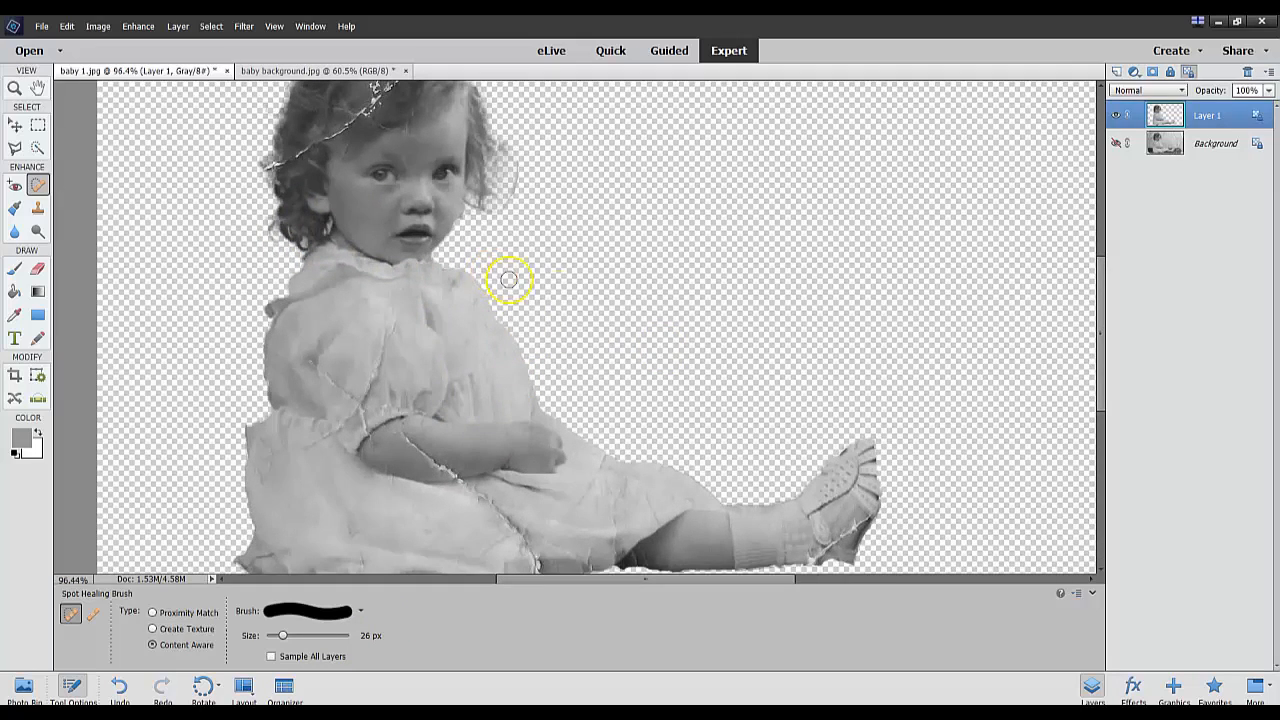
scroll(508, 280, "up", 1)
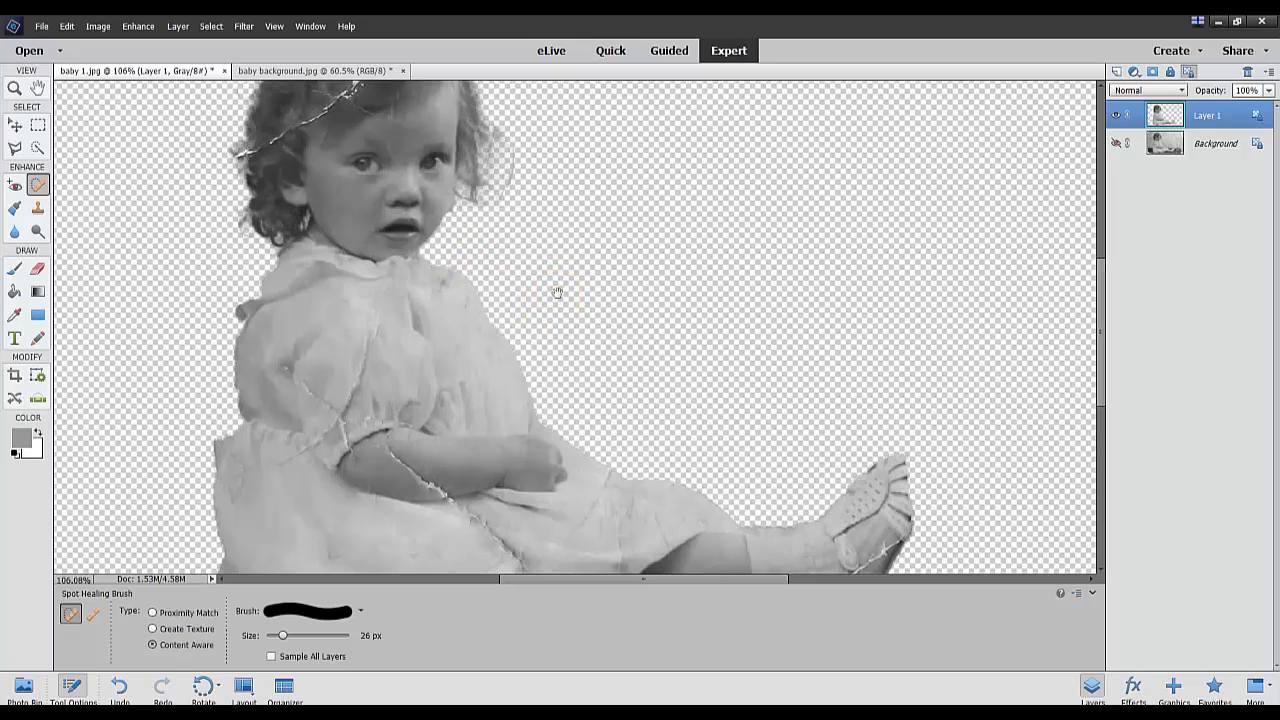
left_click_drag(567, 282, 577, 463)
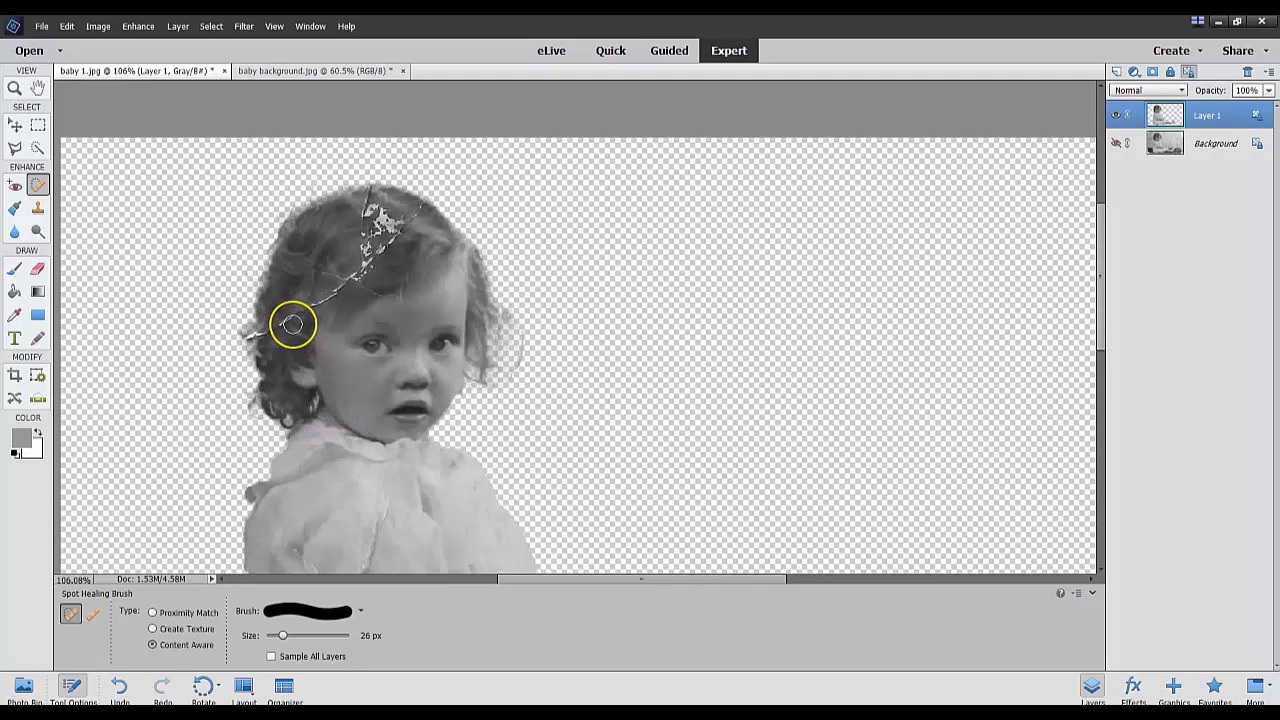
left_click_drag(278, 322, 367, 268)
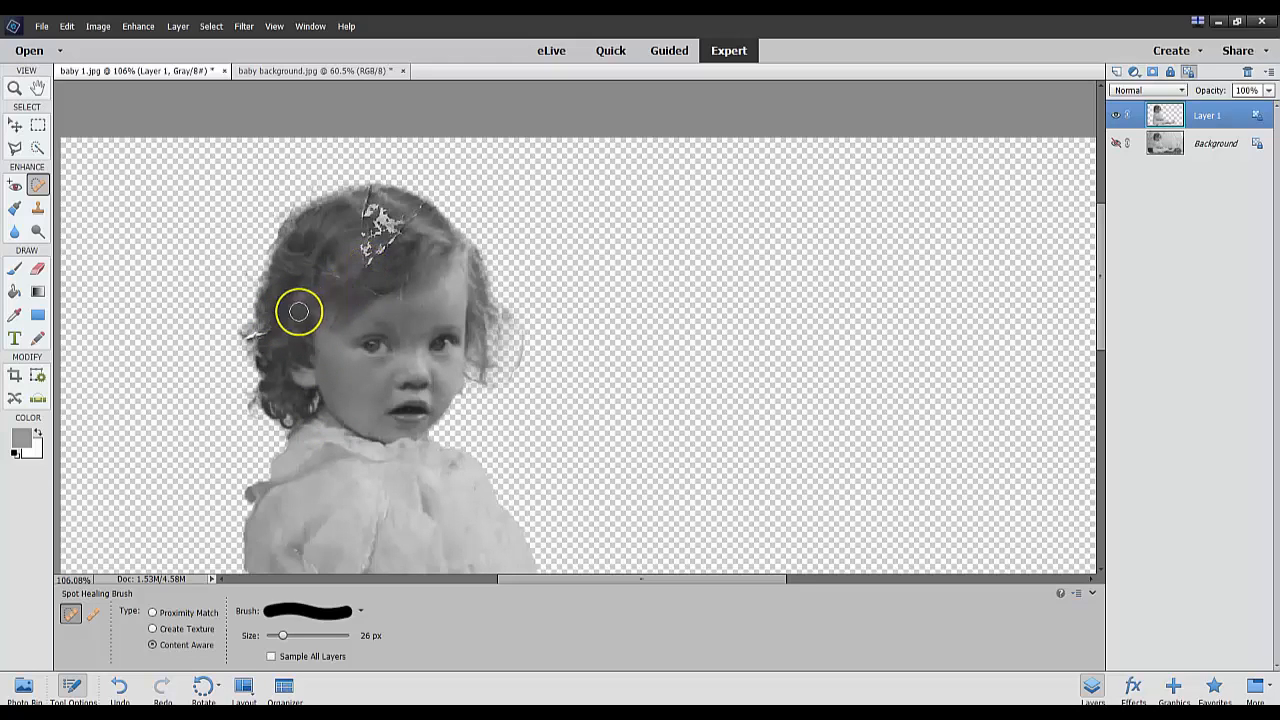
left_click(260, 334)
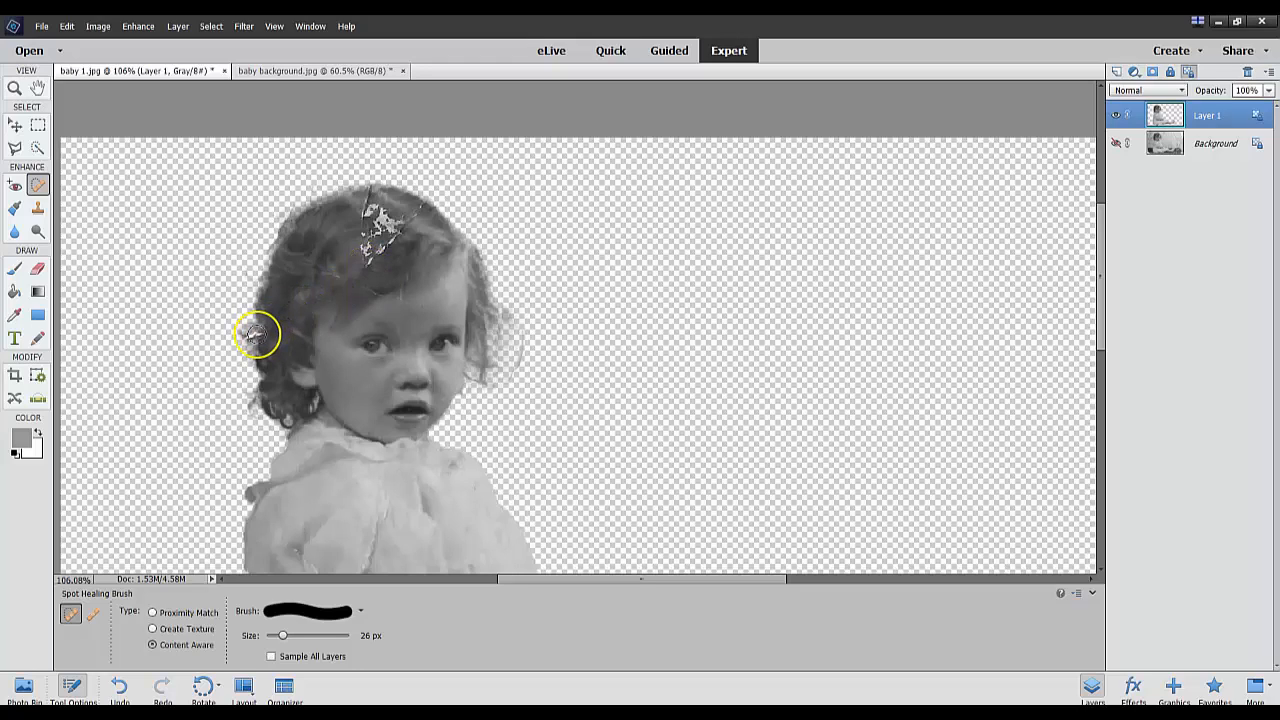
mouse_move(375, 258)
left_mouse_down()
mouse_move(416, 211)
mouse_move(374, 232)
mouse_move(383, 208)
mouse_move(361, 217)
mouse_move(365, 195)
mouse_move(362, 250)
left_mouse_up()
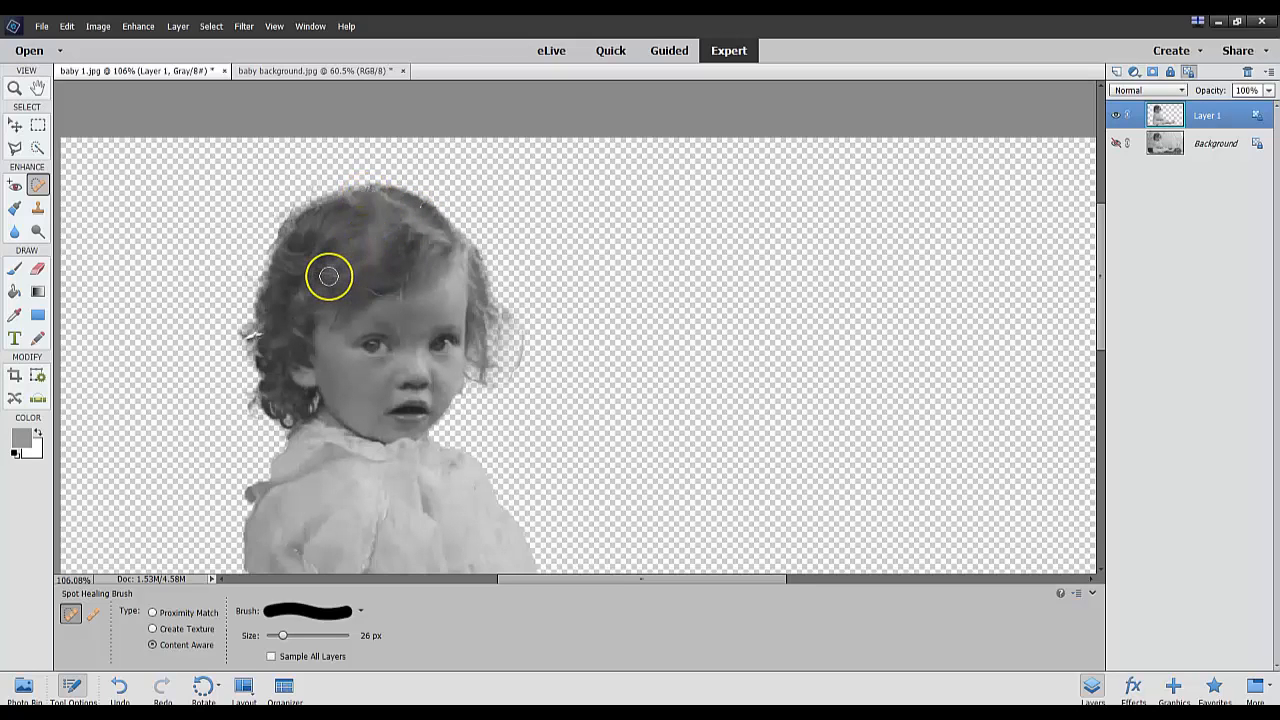
left_click(389, 297)
left_click(370, 294)
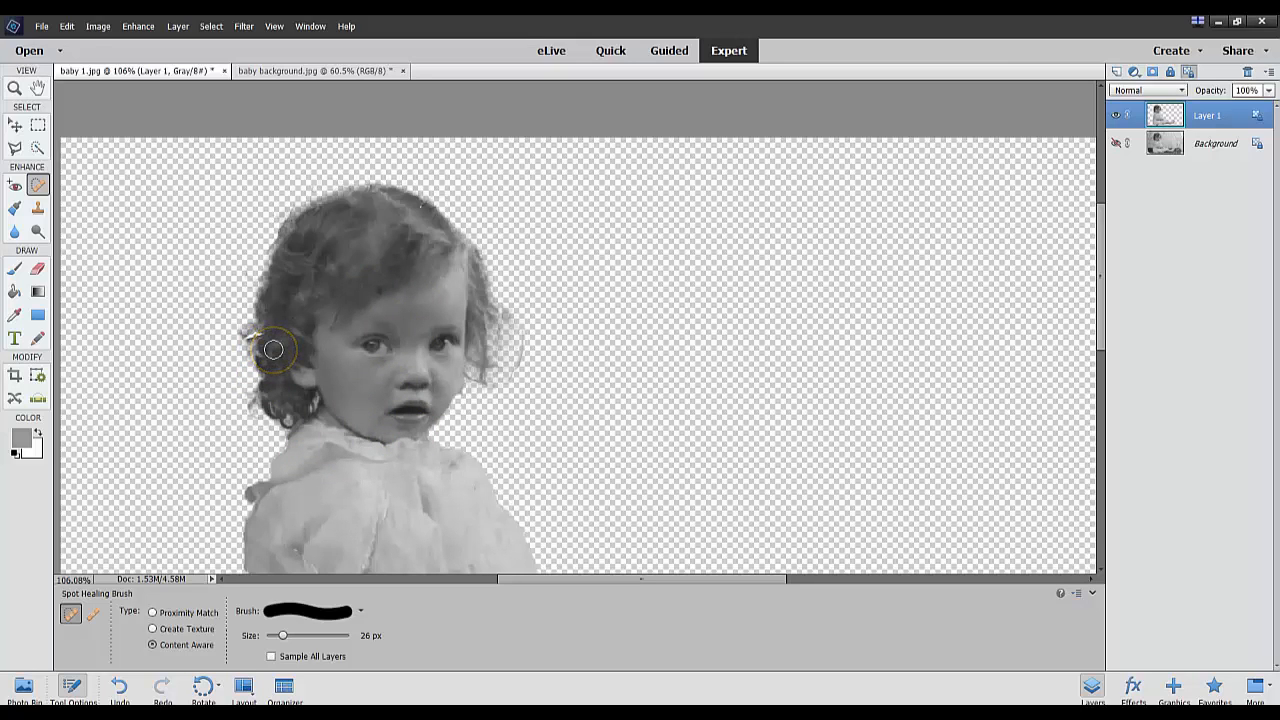
scroll(630, 451, "down", 2)
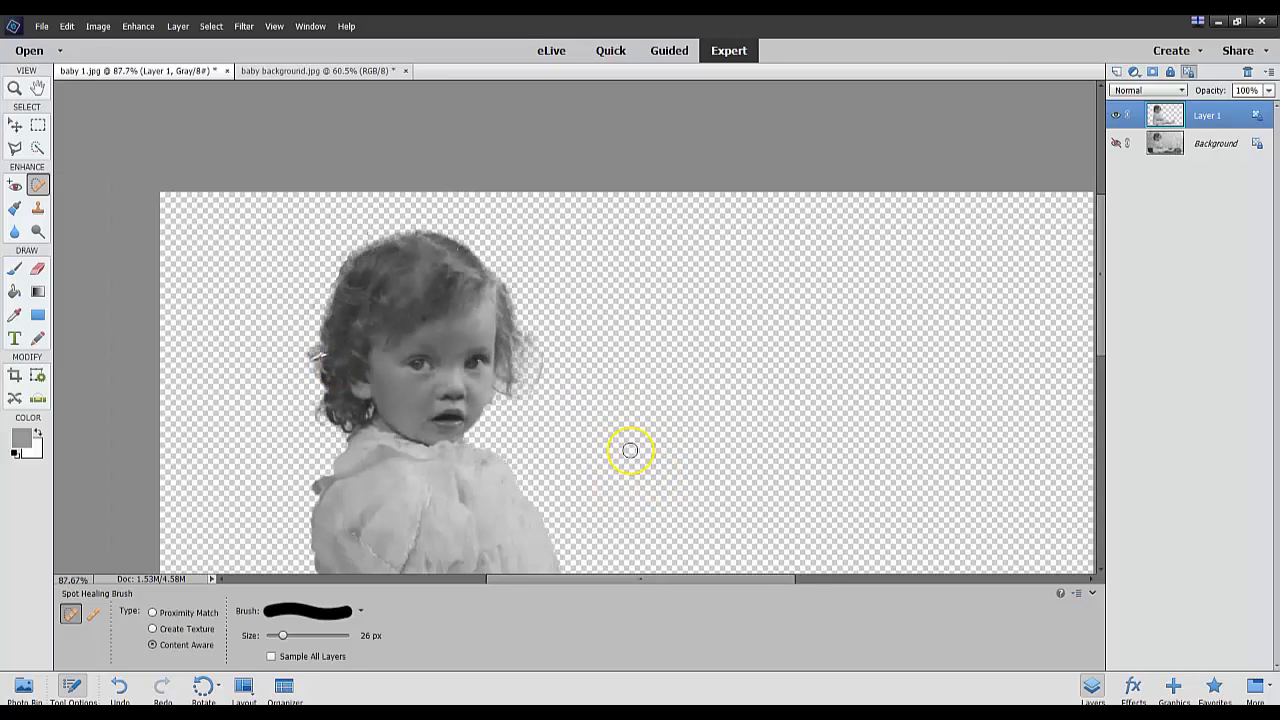
scroll(630, 451, "down", 1)
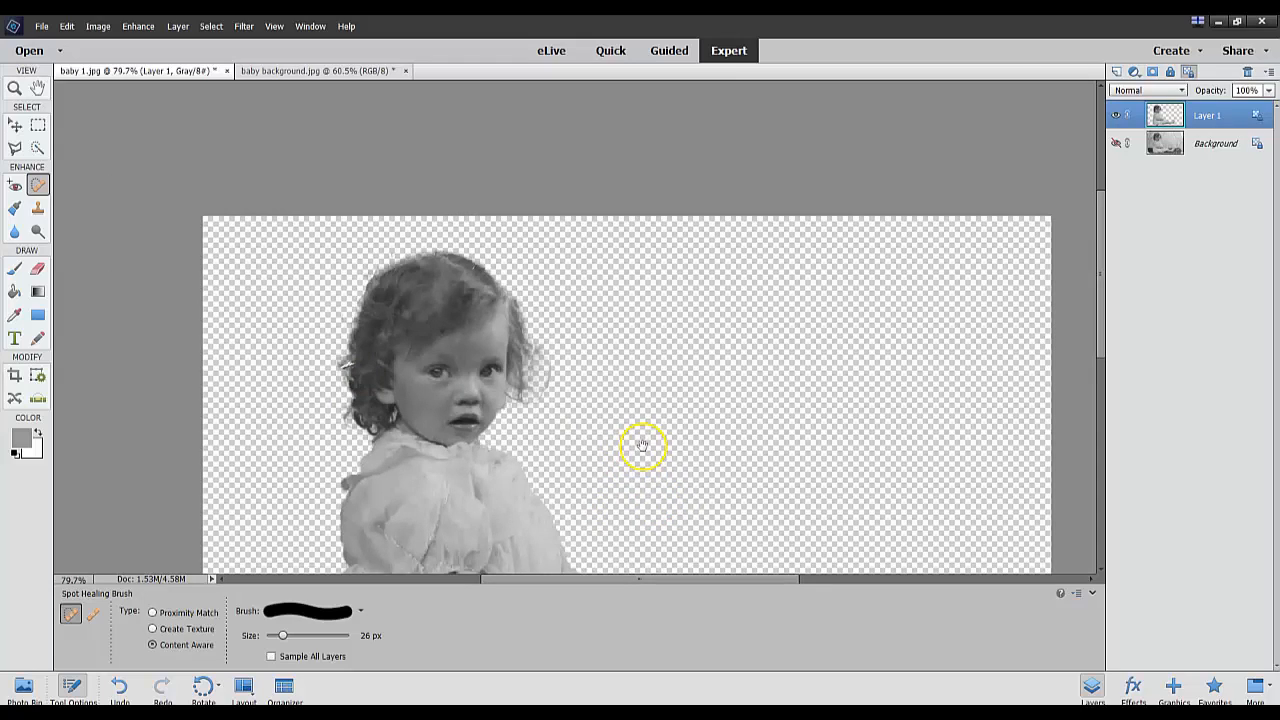
Repair the cracks across the dress's puffed sleeve and cuff with the Spot Healing Brush at 26 px.
left_click_drag(642, 446, 611, 294)
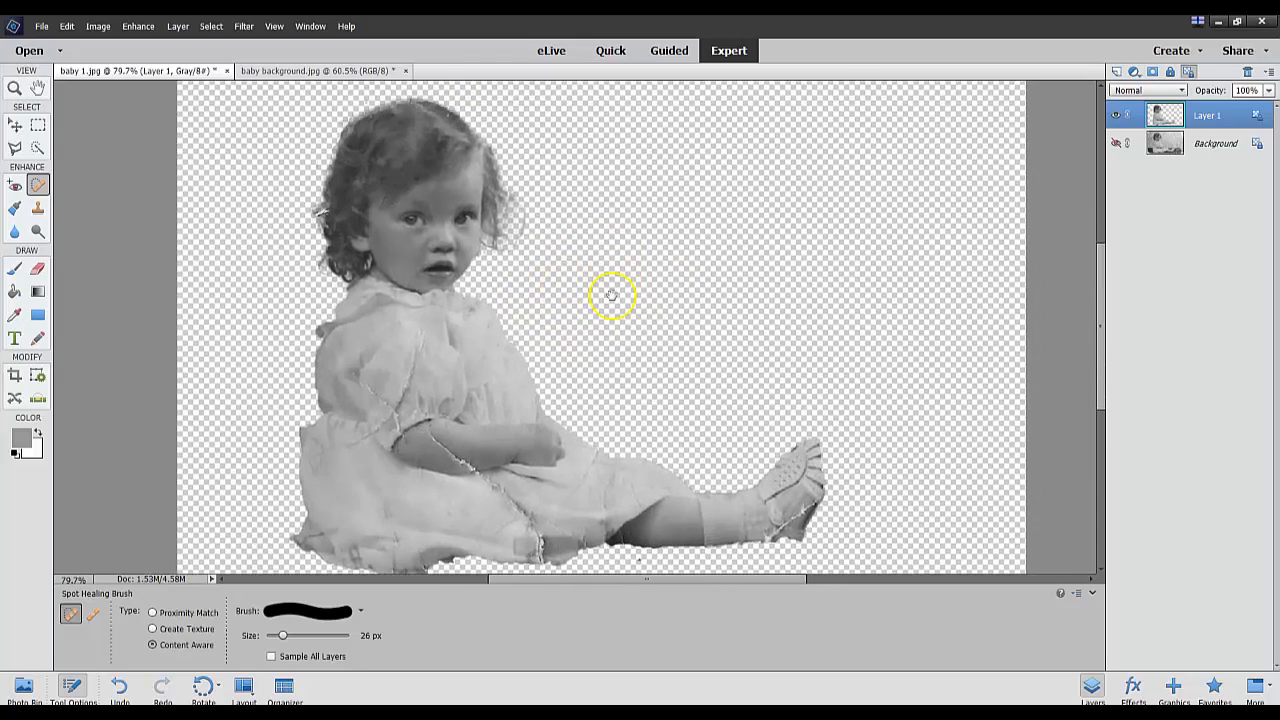
scroll(651, 385, "up", 2)
left_click_drag(340, 330, 320, 409)
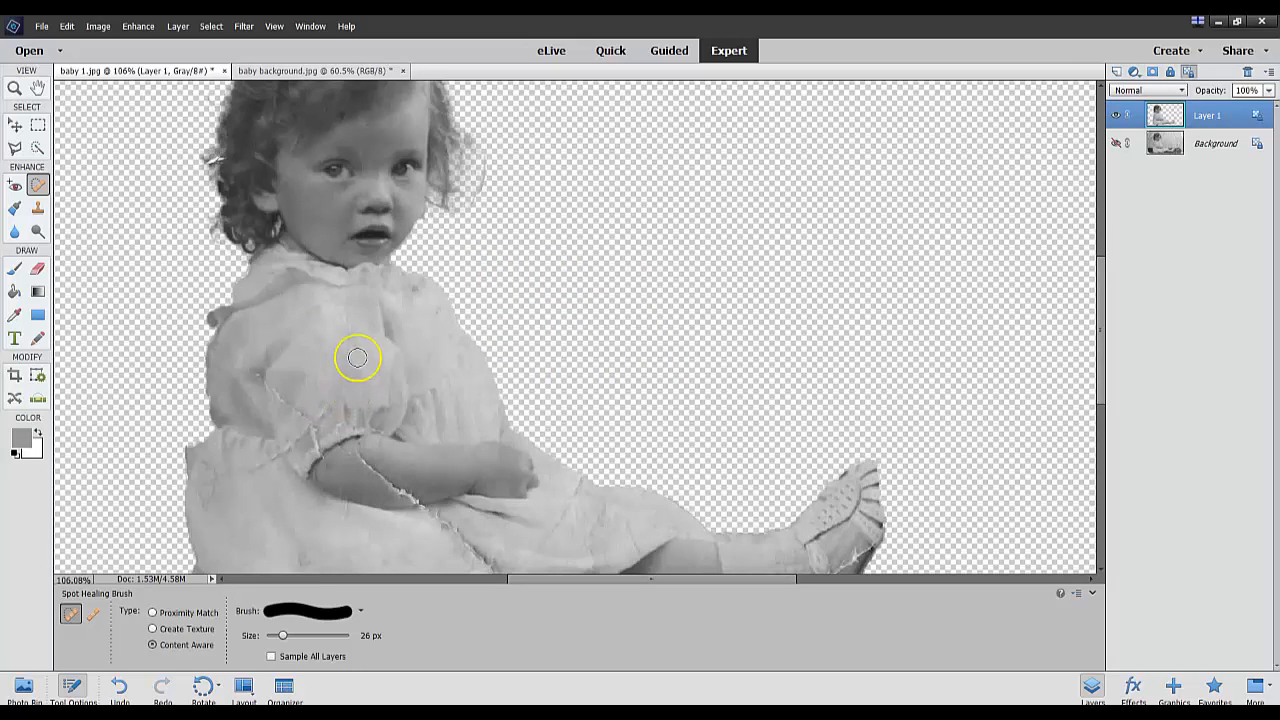
left_click(256, 374)
mouse_move(262, 377)
left_mouse_down()
mouse_move(306, 416)
mouse_move(303, 435)
mouse_move(244, 473)
left_mouse_up()
left_click(331, 414)
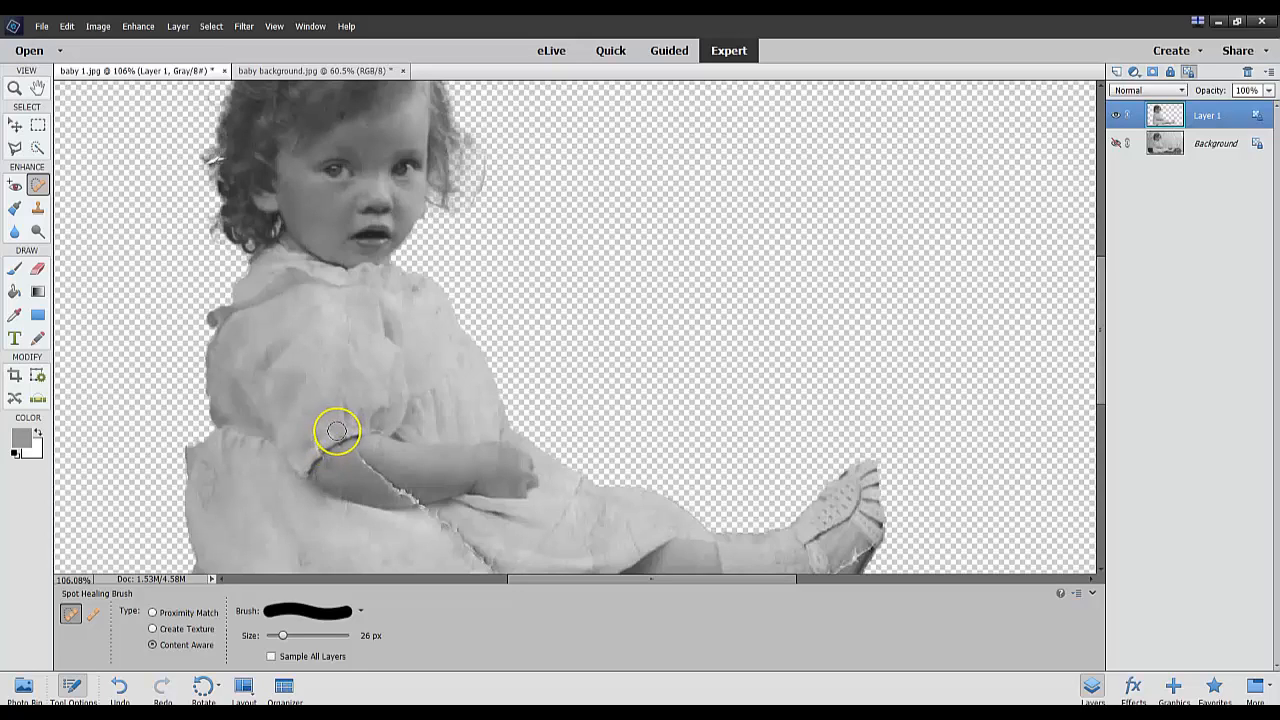
left_click(315, 452)
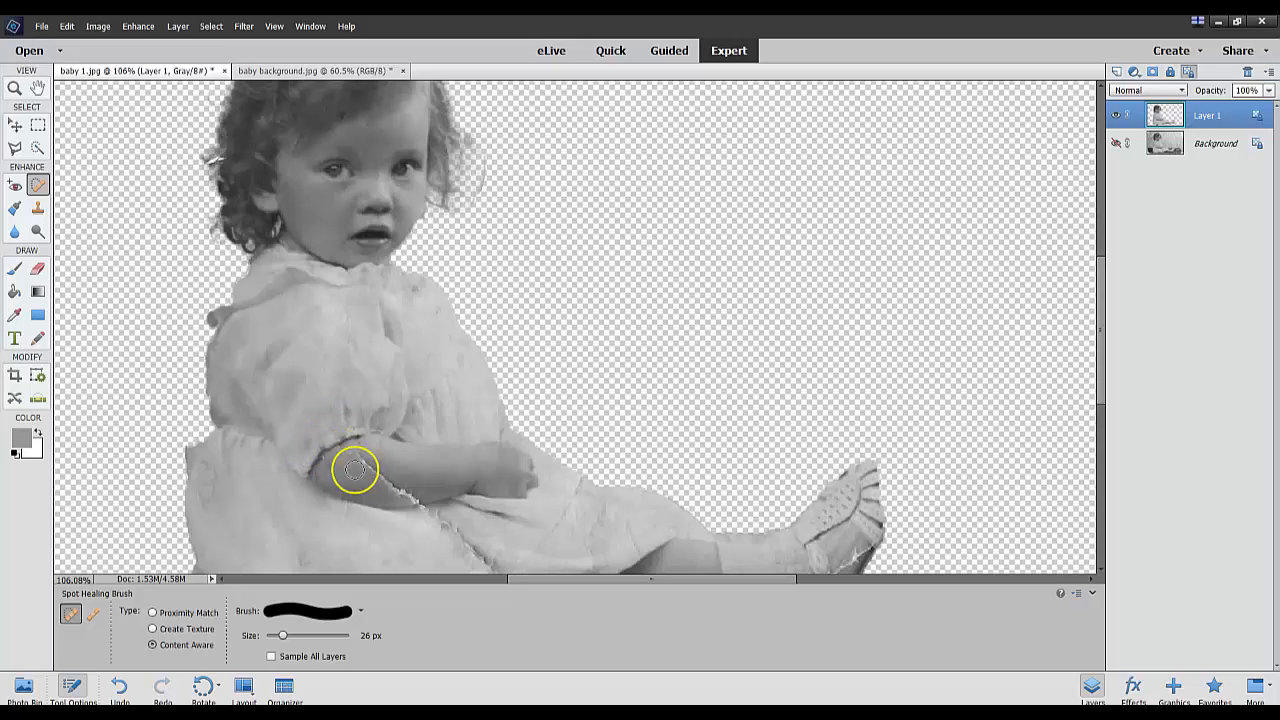
Heal the white crack running diagonally across the girl's forearm and down onto her skirt.
left_click(347, 457)
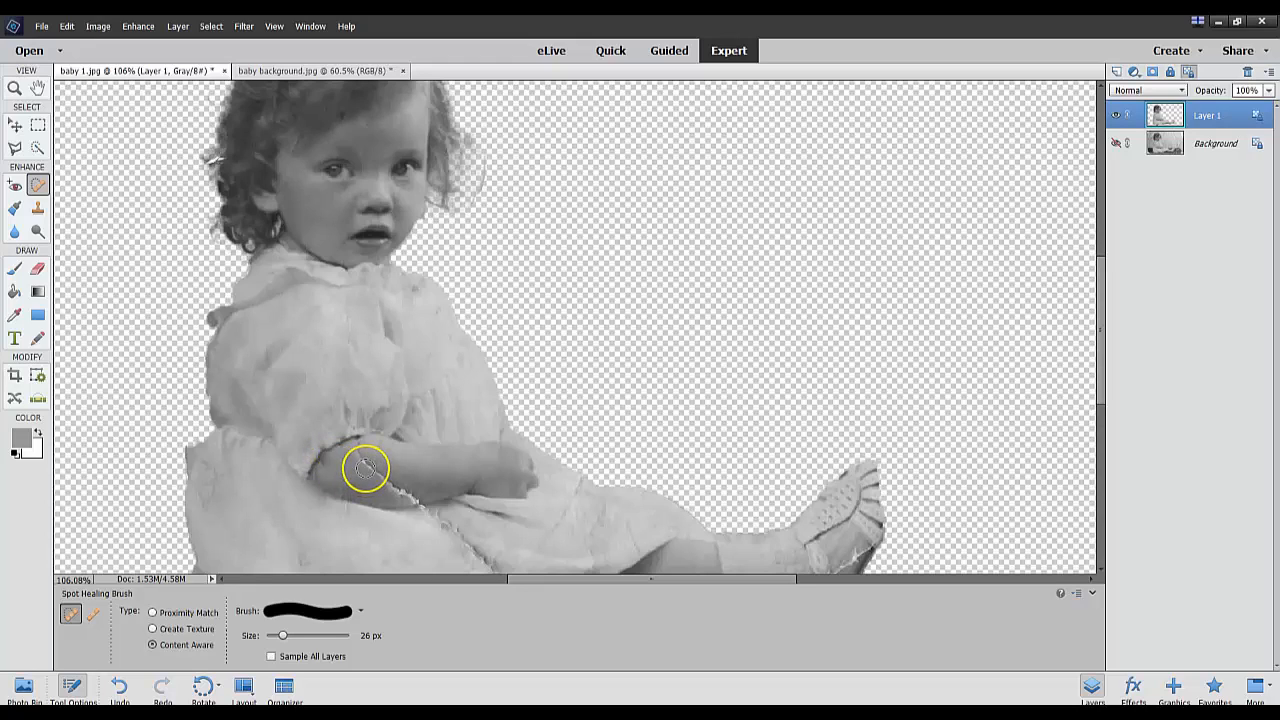
left_click(359, 455)
left_click_drag(359, 455, 415, 497)
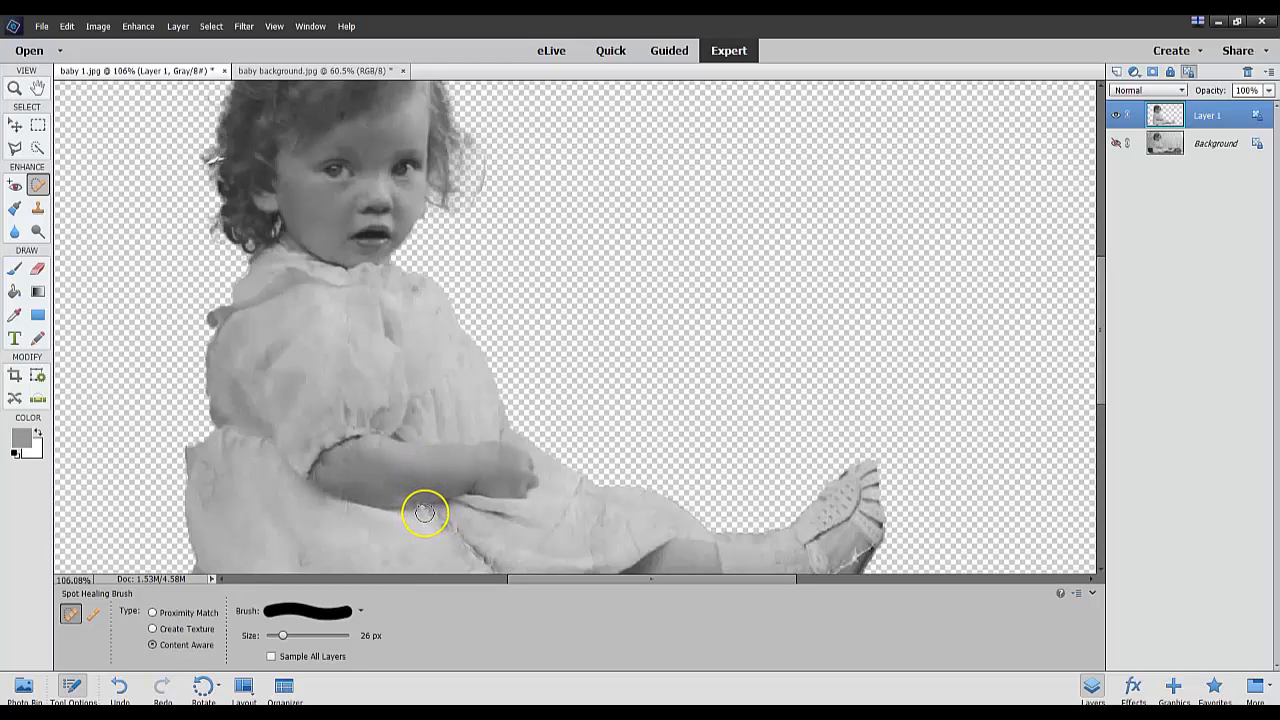
left_click_drag(423, 512, 486, 563)
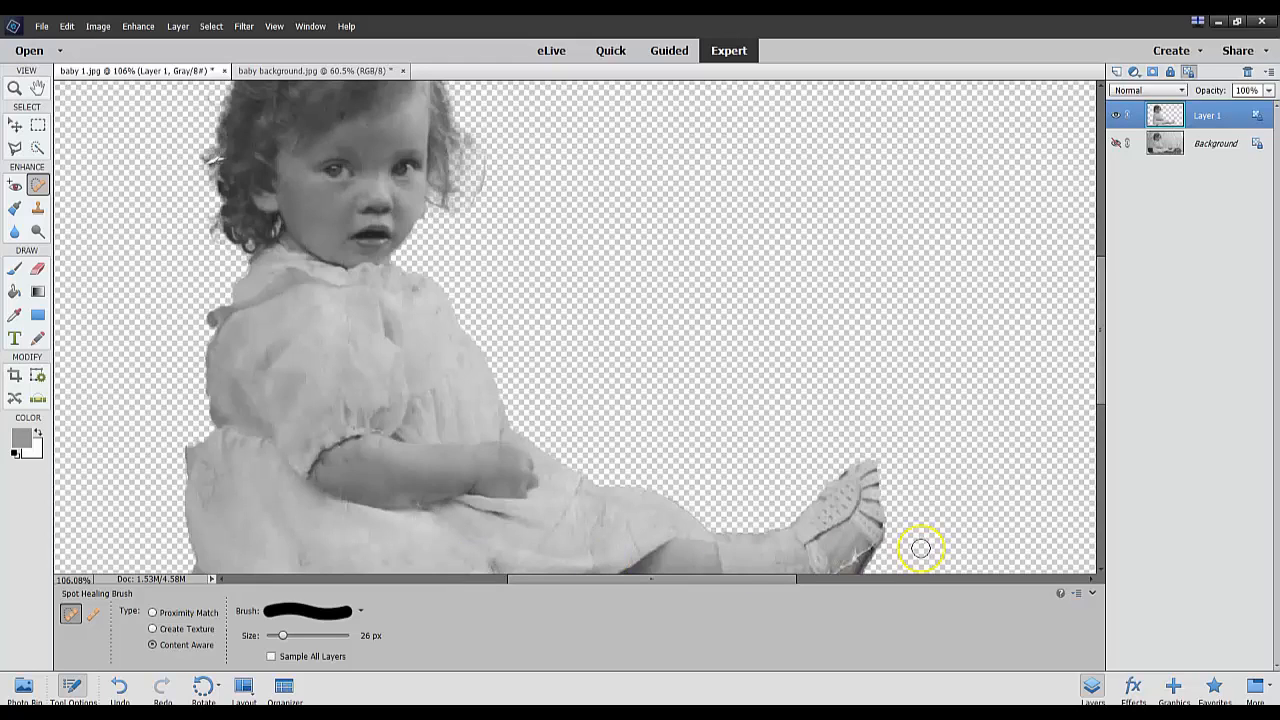
Heal the cracks on the girl's shoe and sock and the white damage along the lower hem of the skirt.
mouse_move(865, 545)
left_mouse_down()
mouse_move(834, 563)
mouse_move(857, 531)
mouse_move(837, 561)
left_mouse_up()
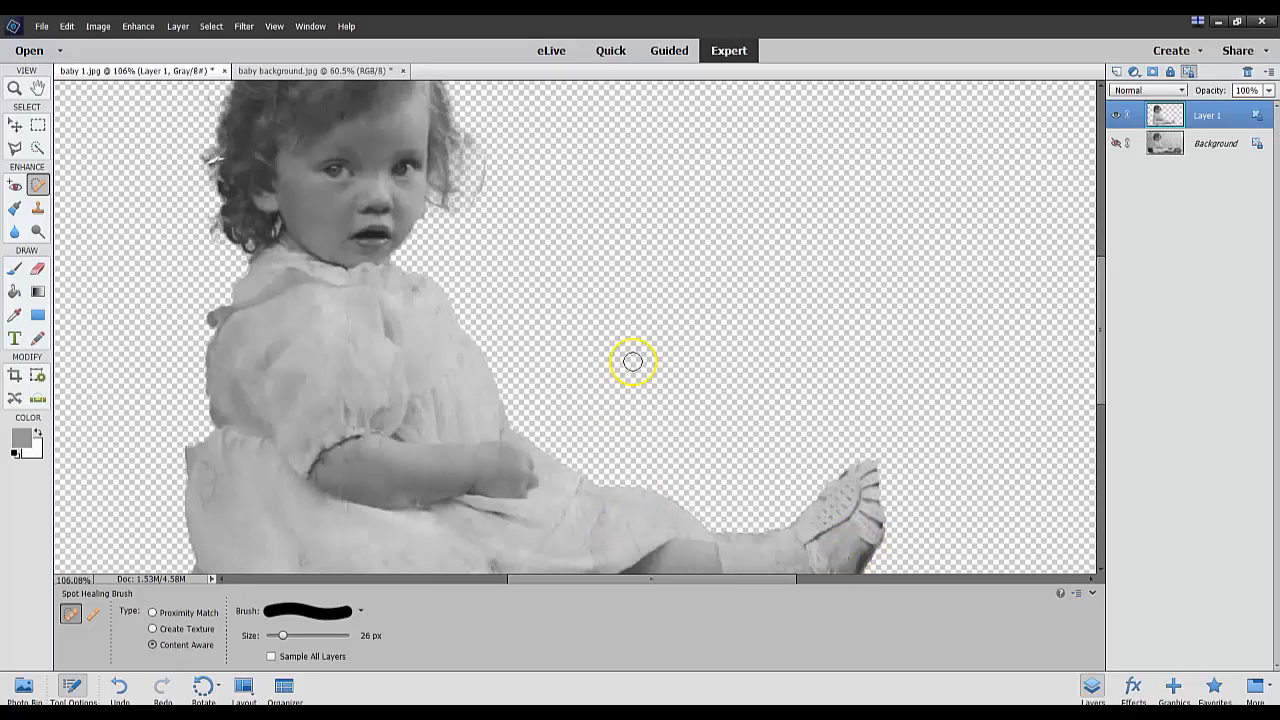
left_click_drag(620, 366, 625, 200)
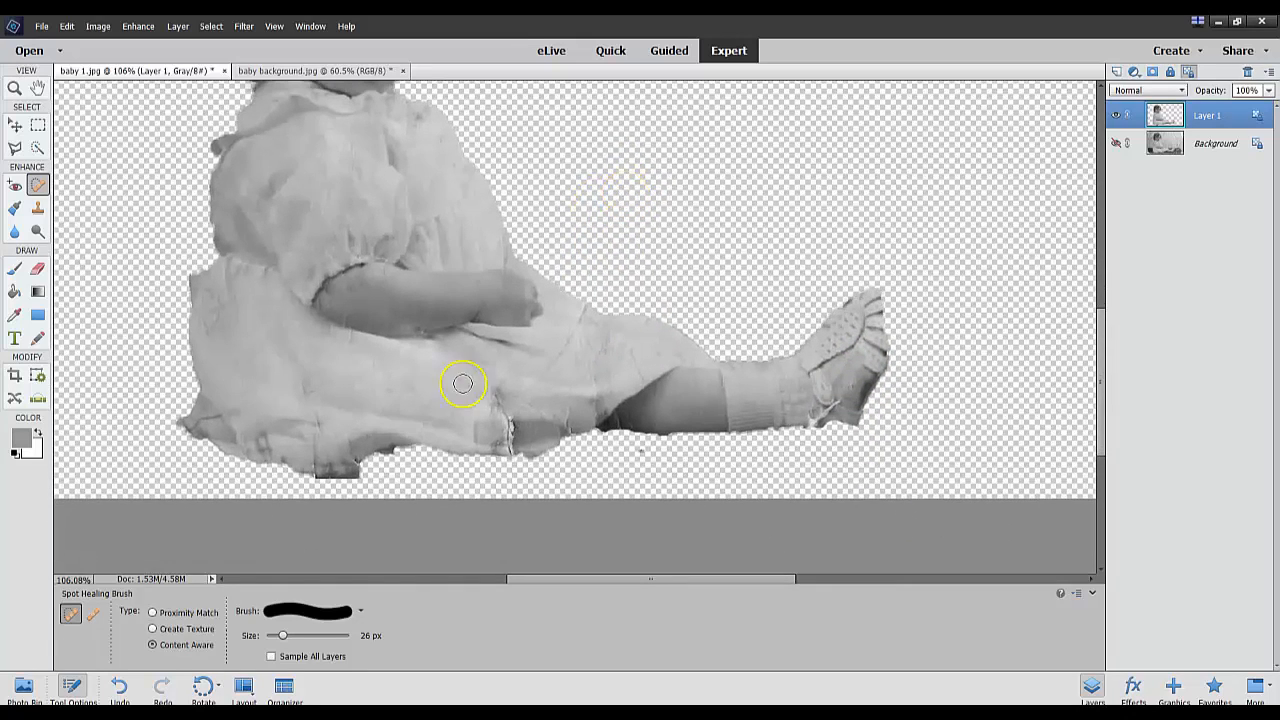
left_click_drag(488, 390, 511, 445)
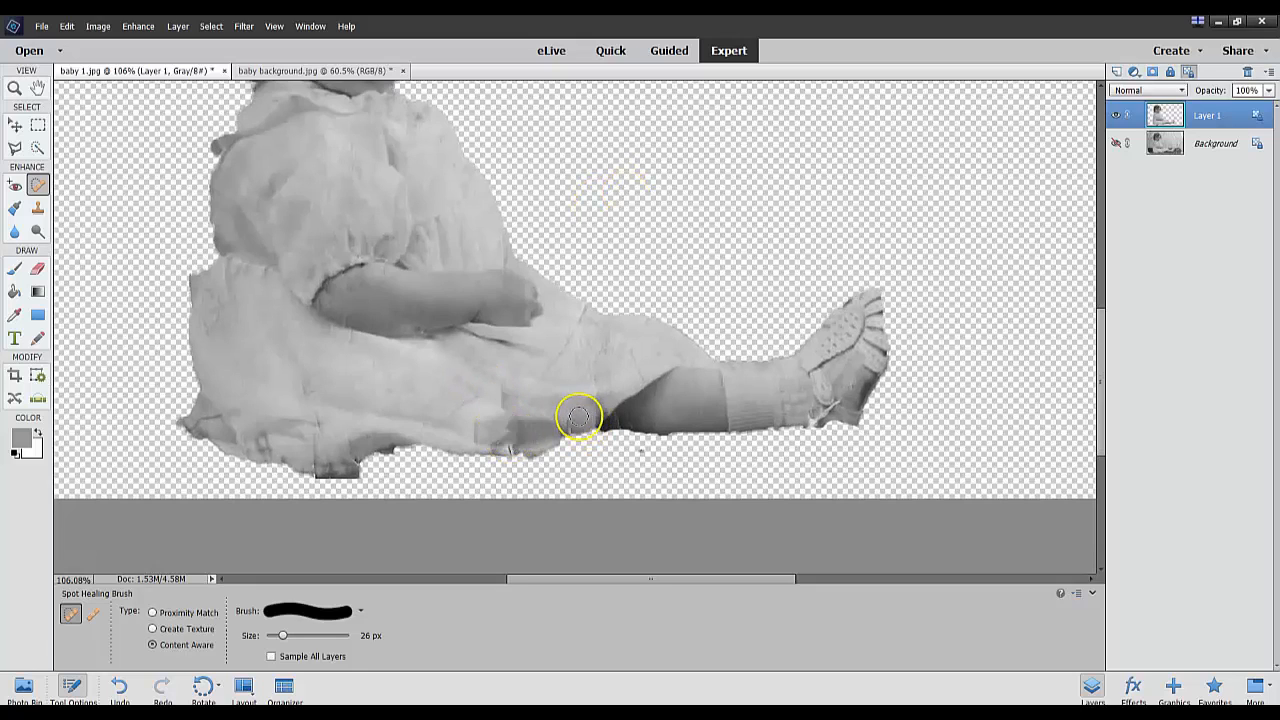
left_click_drag(571, 417, 570, 420)
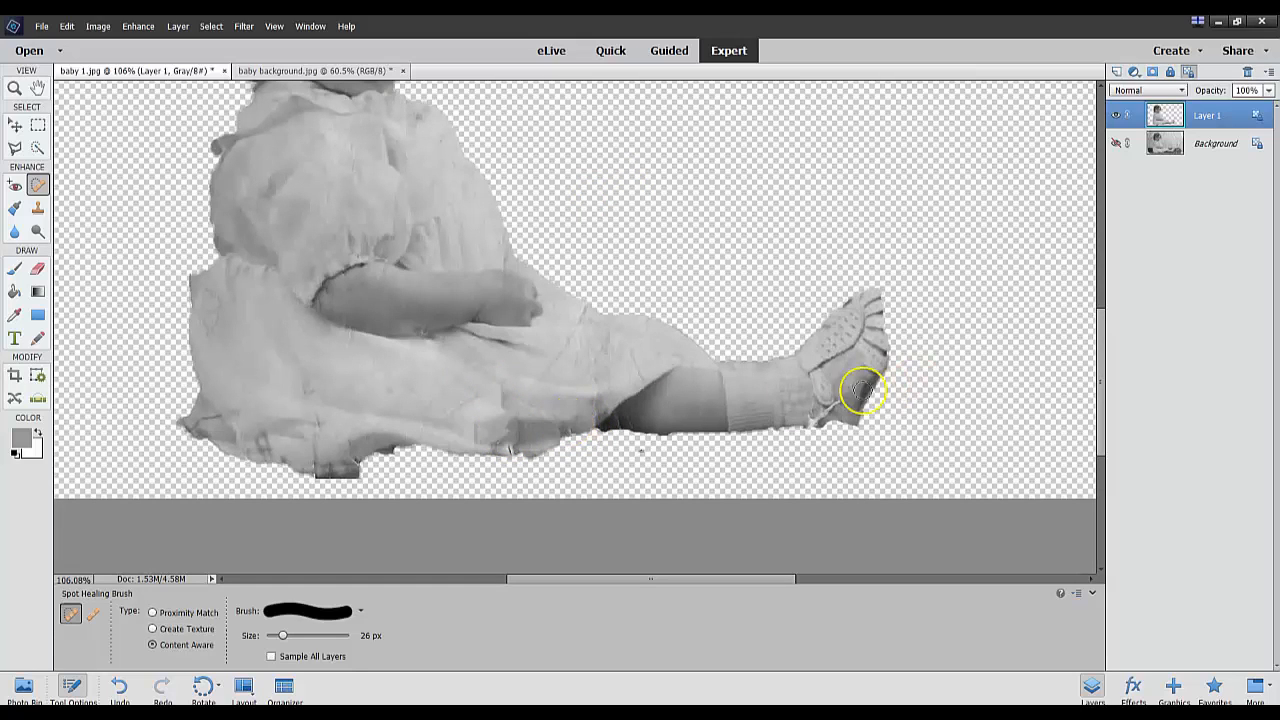
left_click_drag(834, 400, 819, 411)
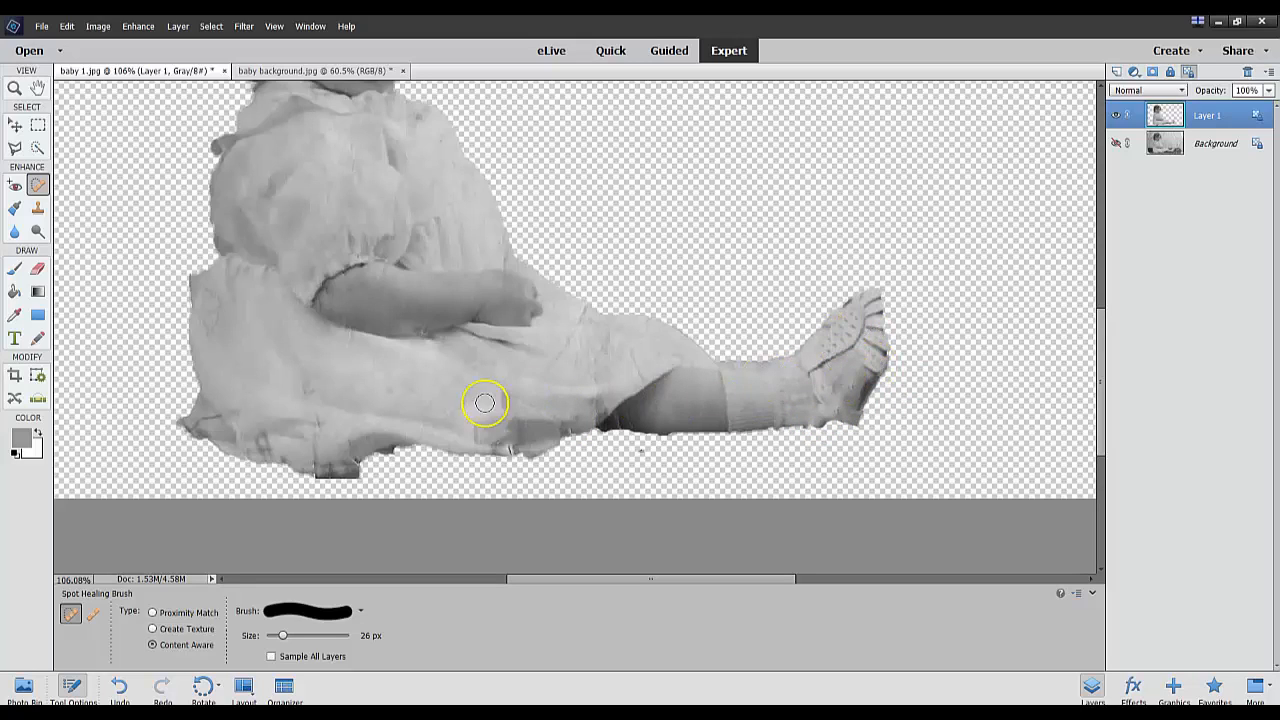
Heal the remaining faint creases on the skirt over the knee and at the back of the dress.
left_click_drag(582, 308, 540, 378)
left_click_drag(636, 348, 646, 366)
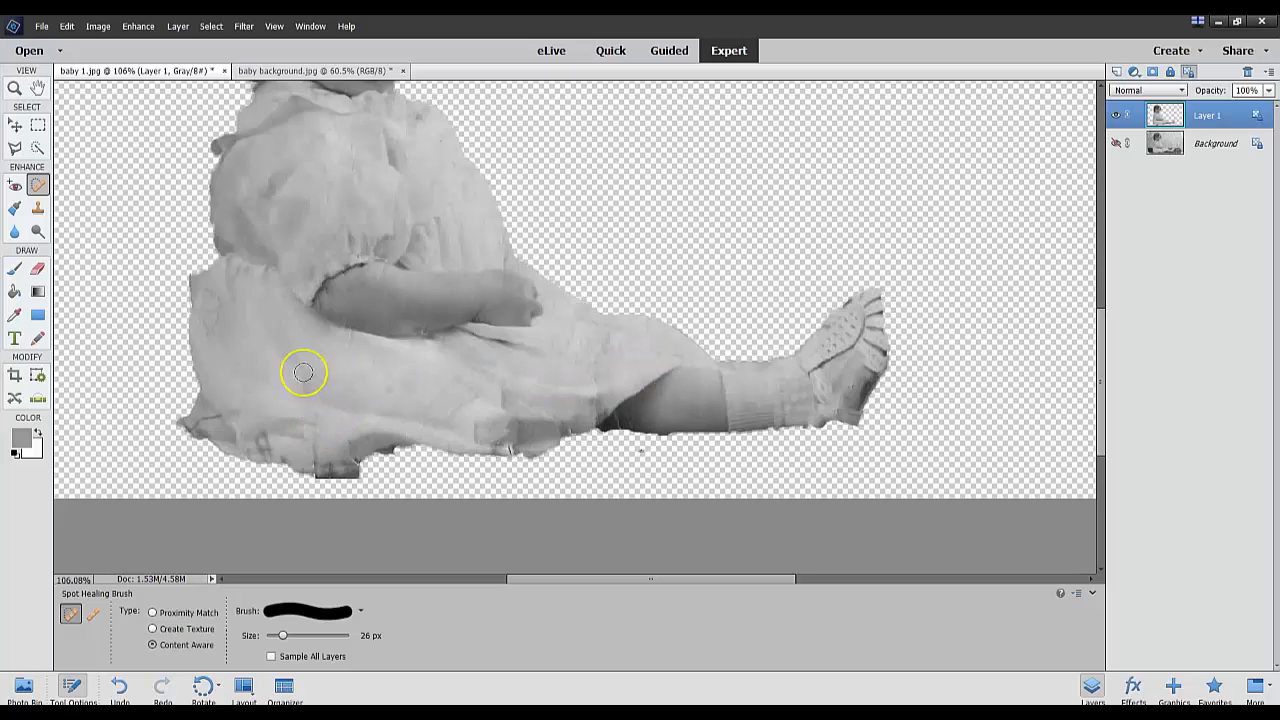
left_click_drag(211, 294, 211, 336)
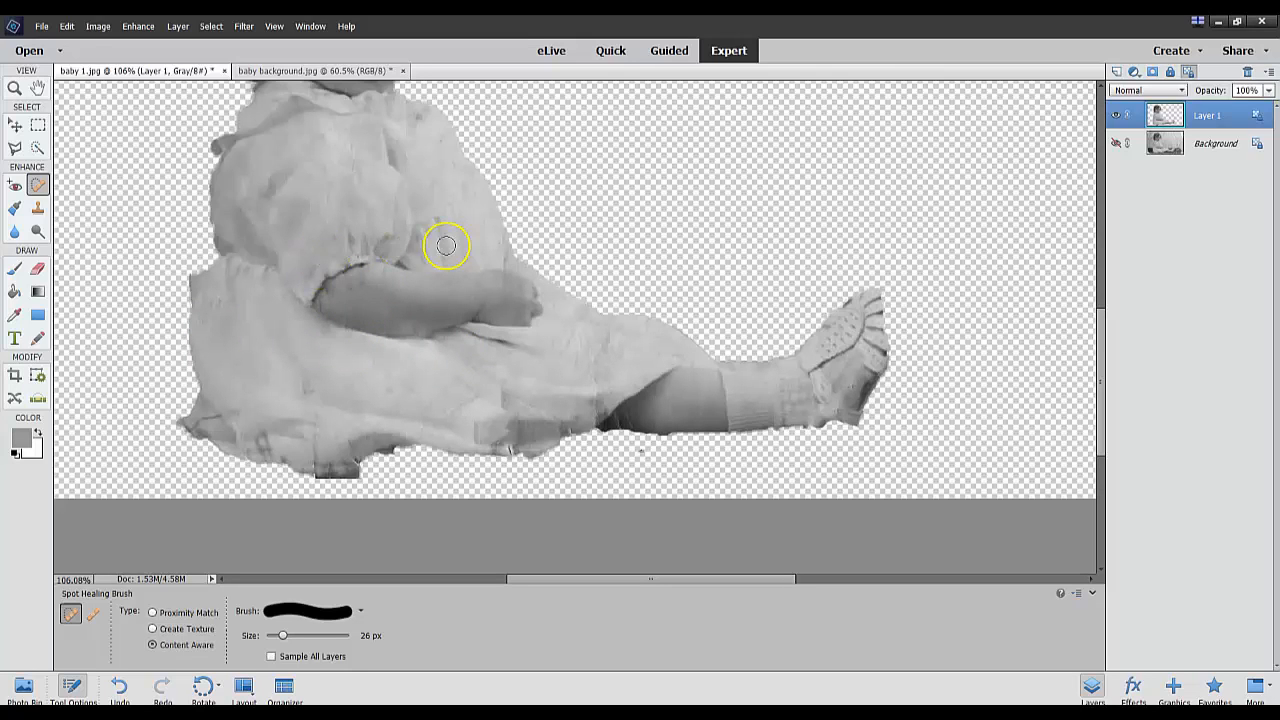
Unlock Layer 1's transparent pixels and switch to the Clone Stamp tool.
scroll(529, 243, "up", 3)
scroll(529, 243, "down", 5)
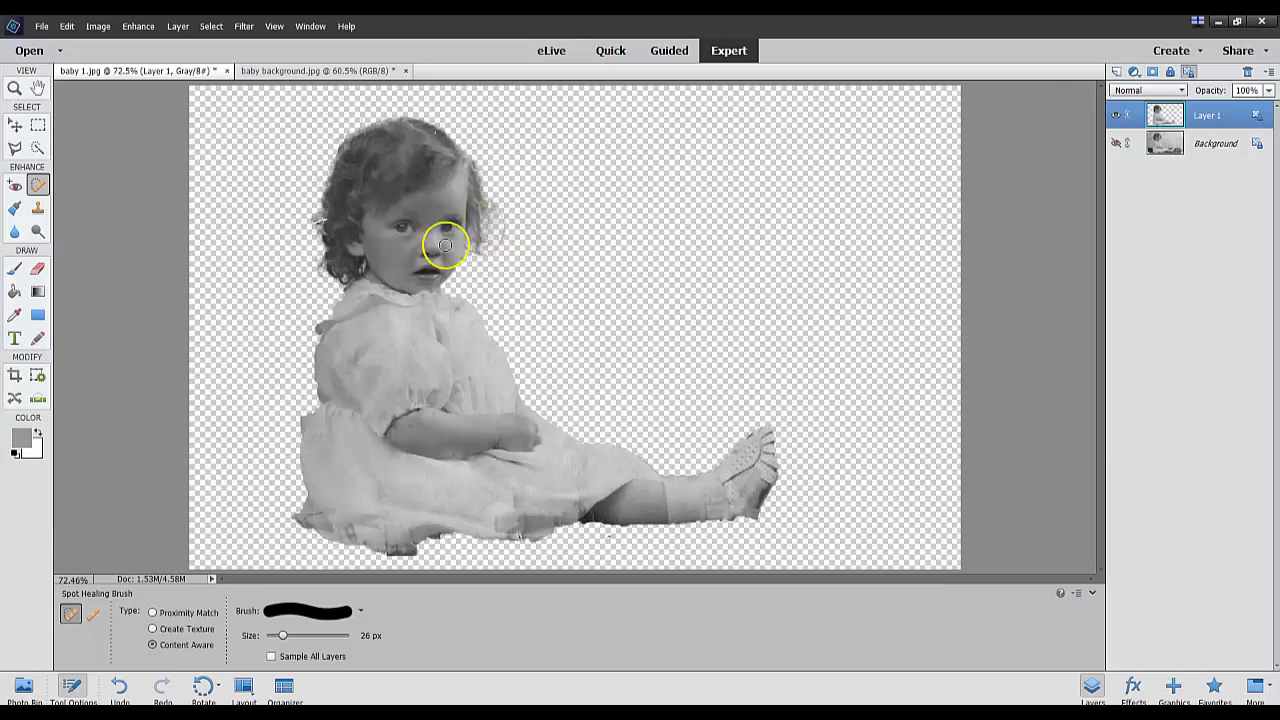
key("s")
scroll(270, 250, "down", 1)
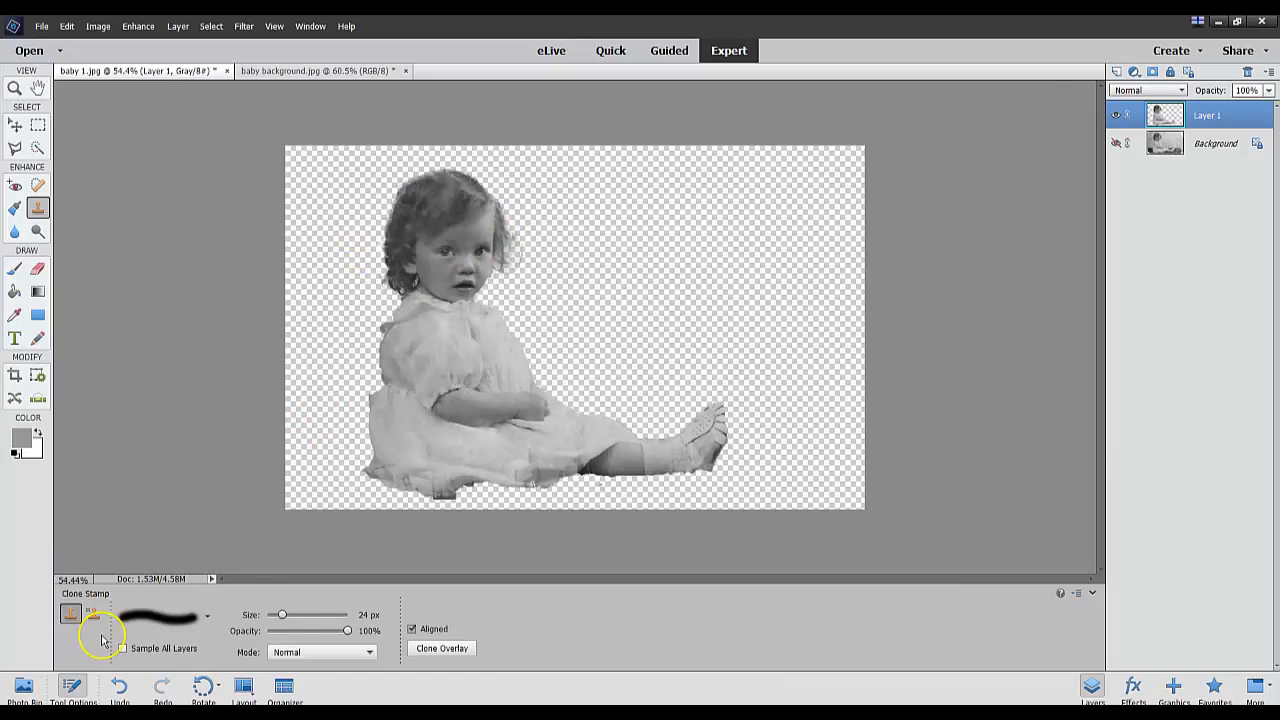
Convert baby background.jpg to black and white, comparing the conversion styles and applying Urban/Snapshots.
left_click(24, 687)
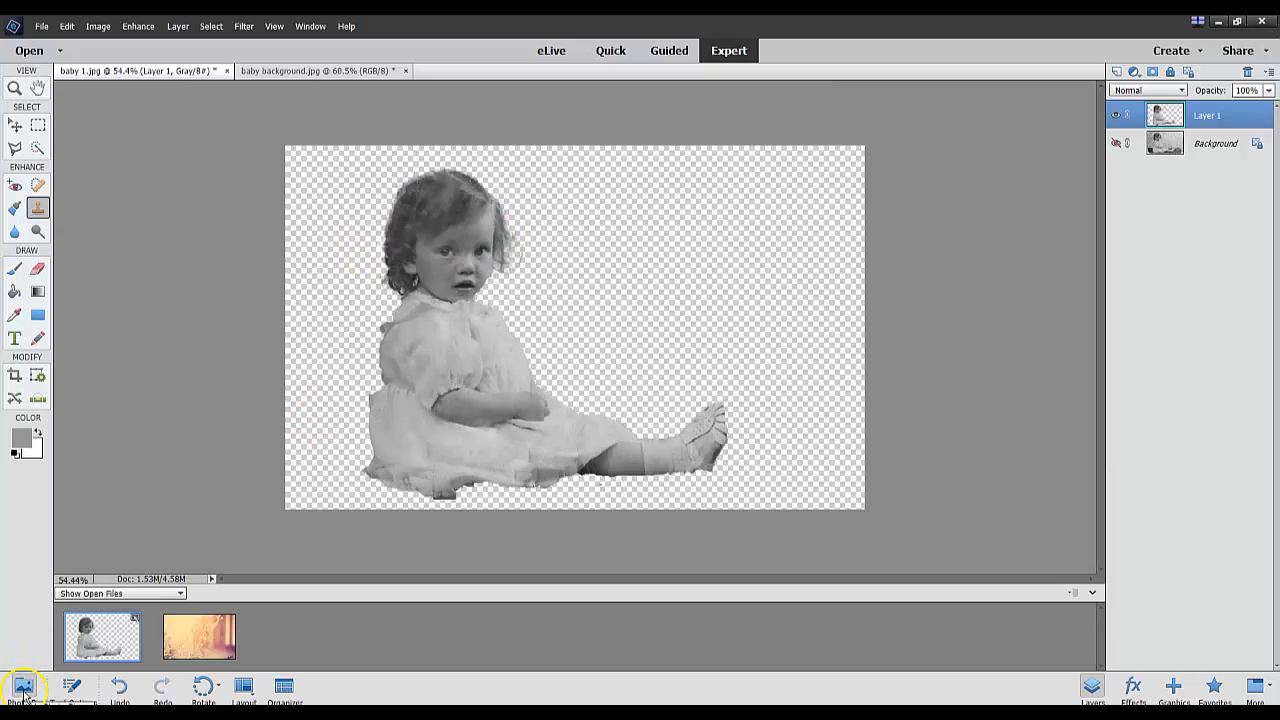
left_click(200, 638)
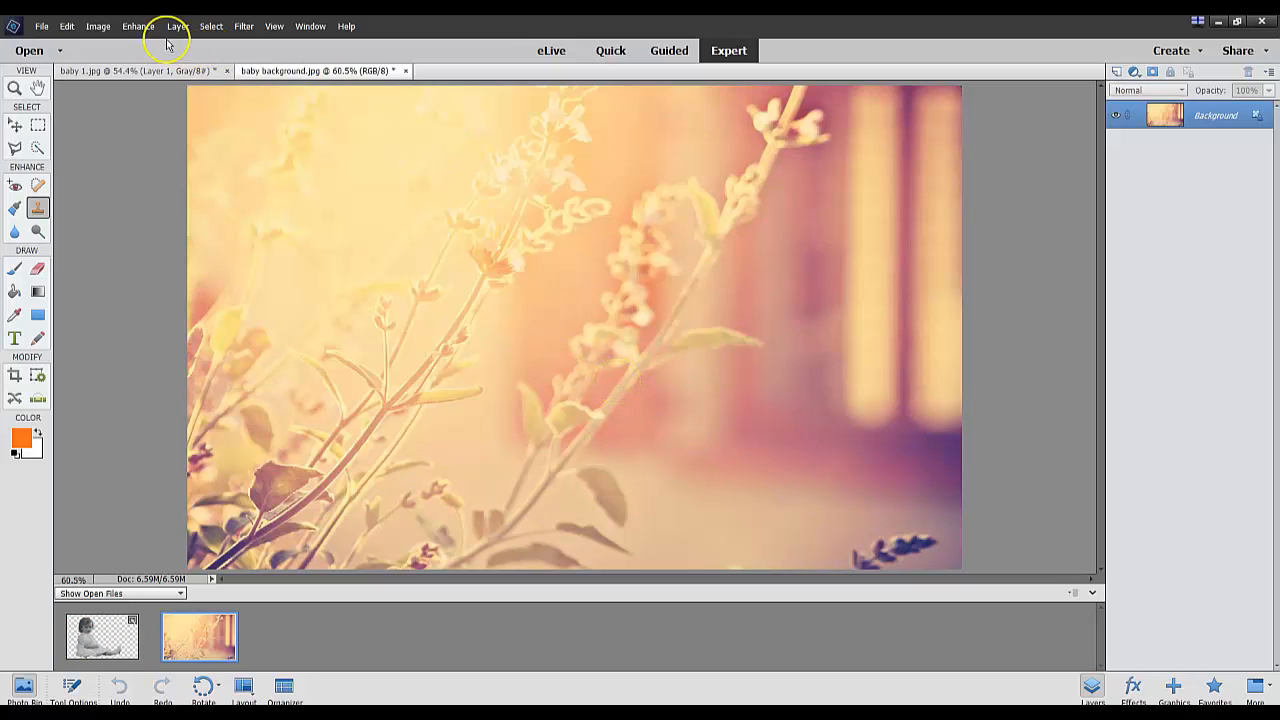
left_click(139, 26)
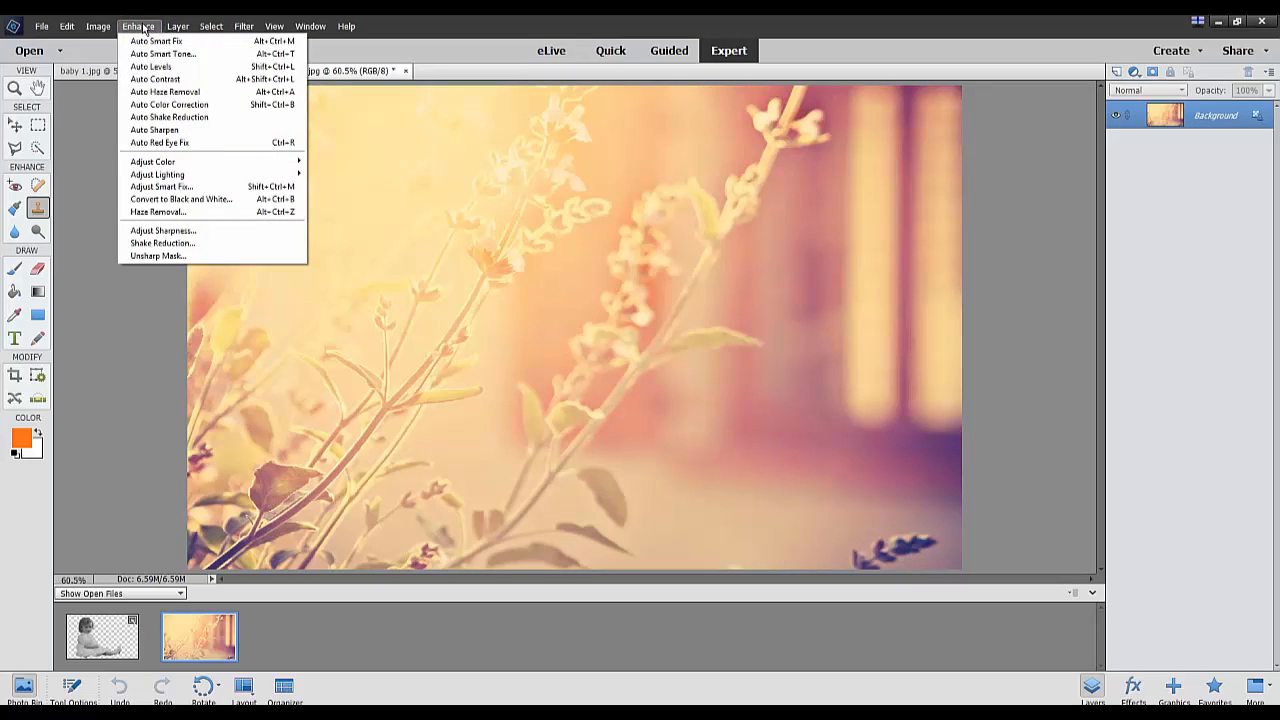
left_click(162, 200)
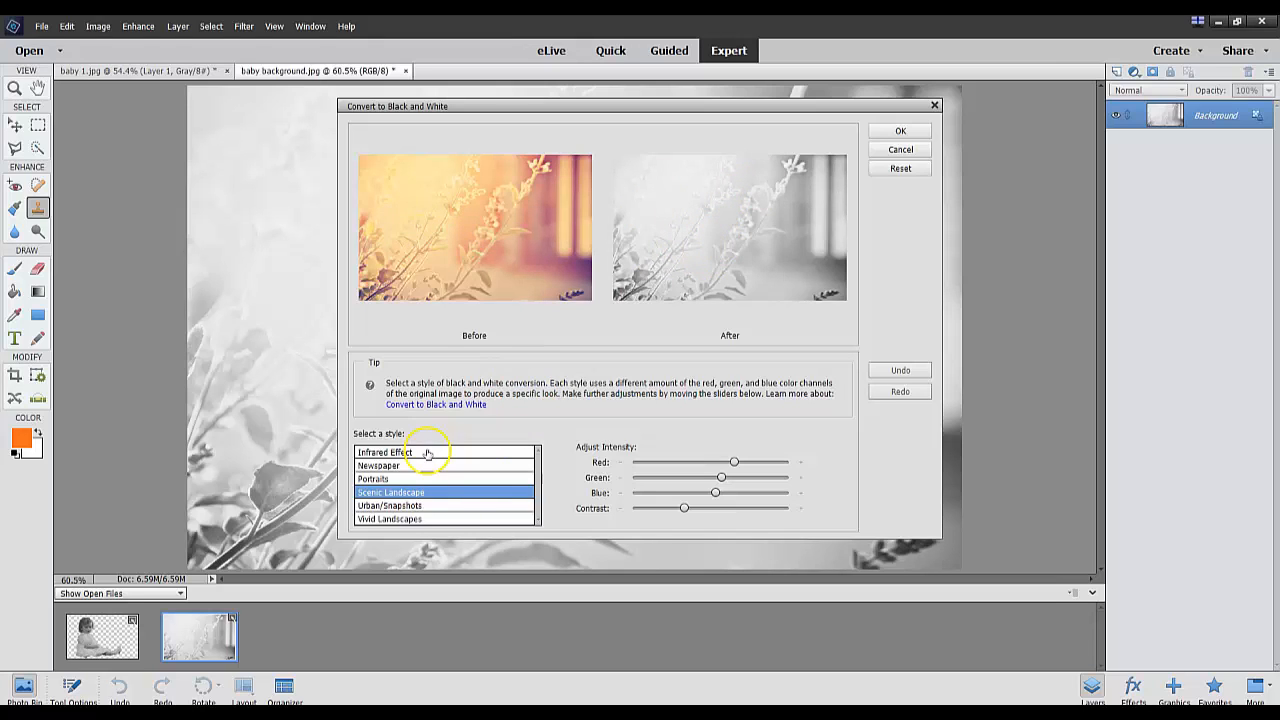
left_click(400, 467)
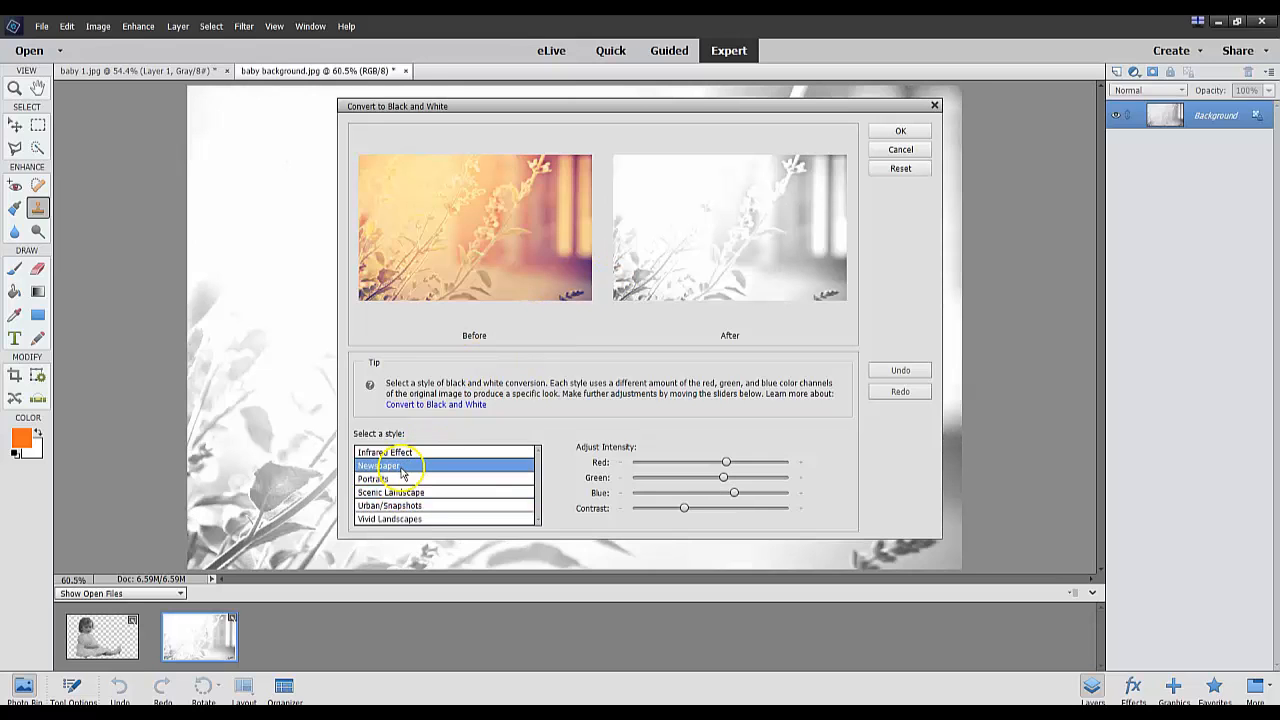
left_click(399, 480)
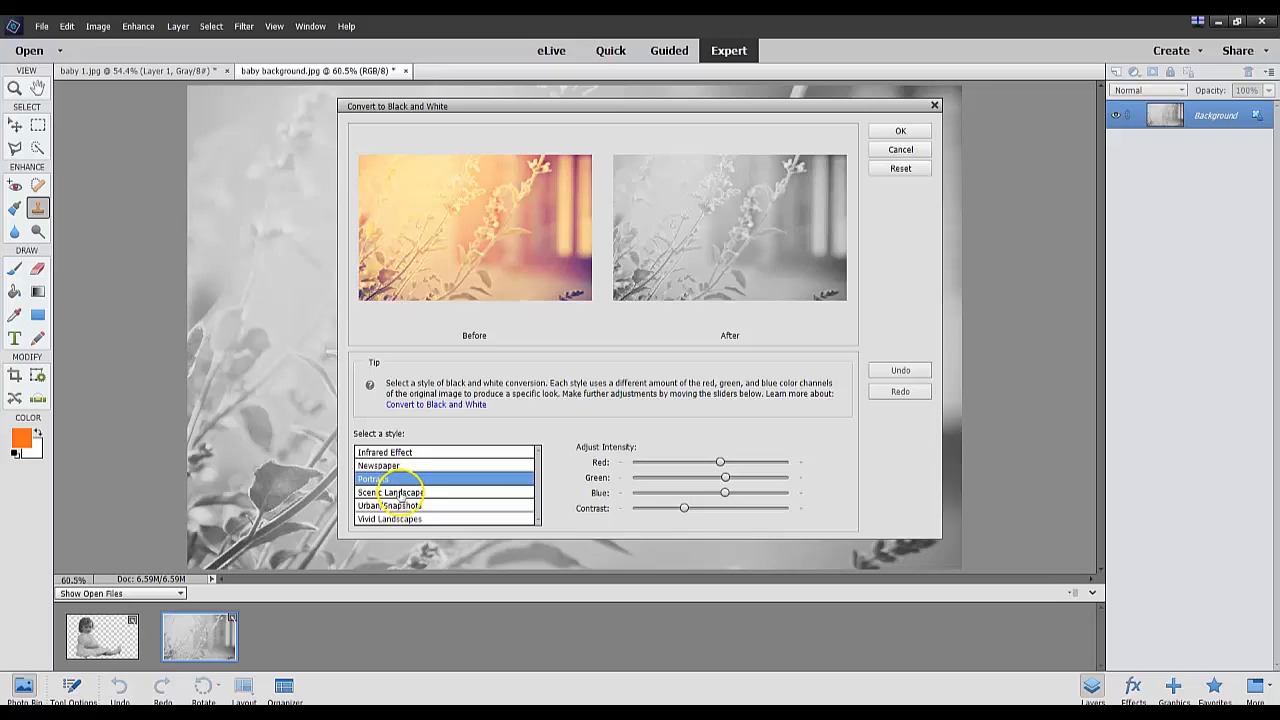
left_click(400, 493)
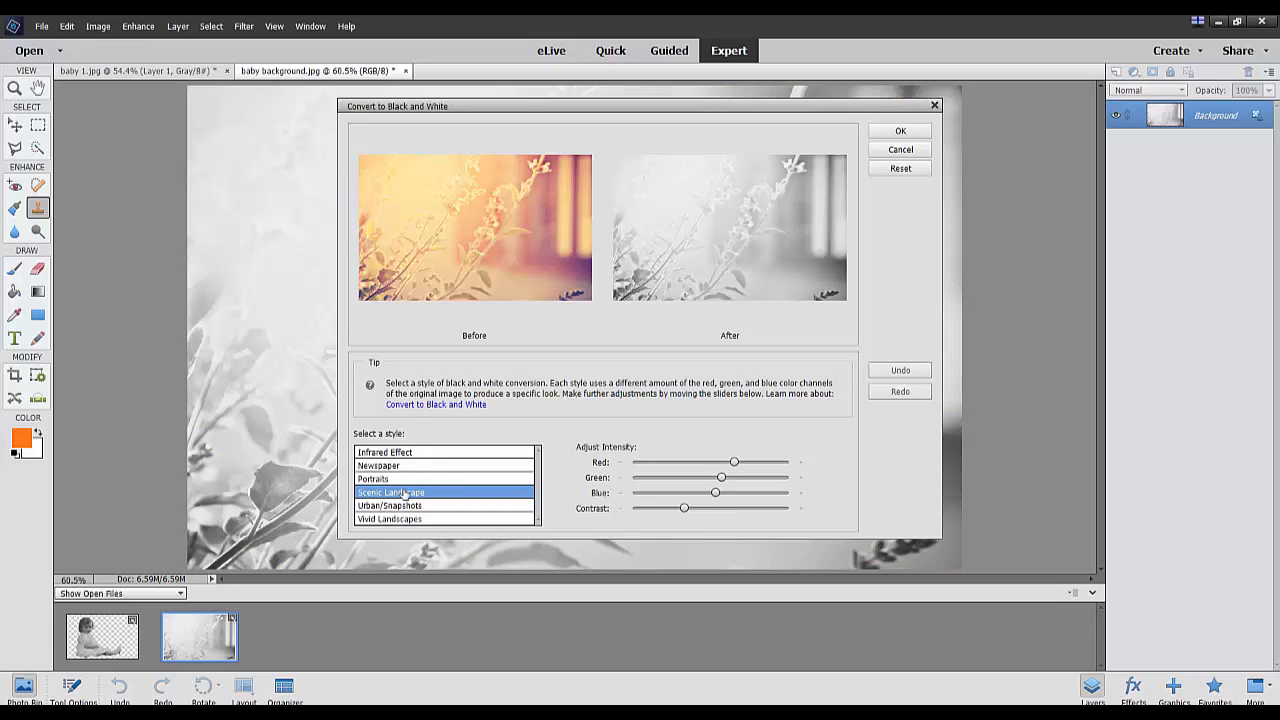
left_click(402, 506)
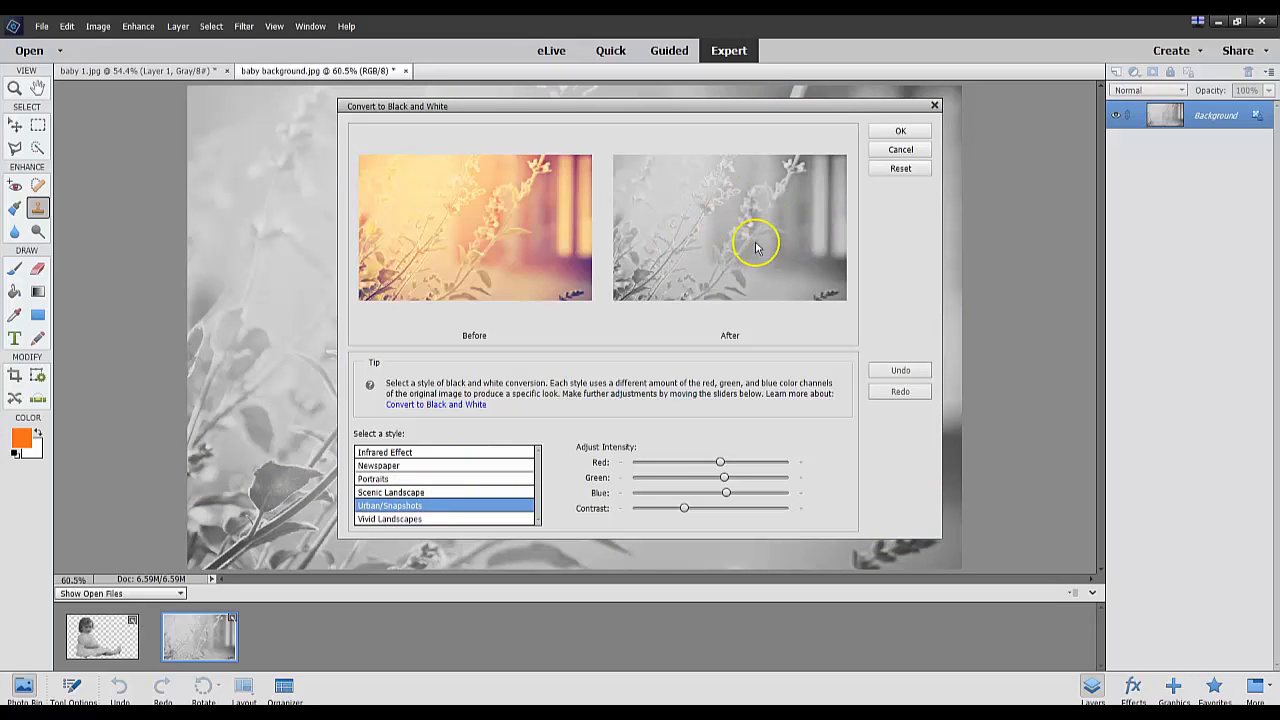
left_click(889, 133)
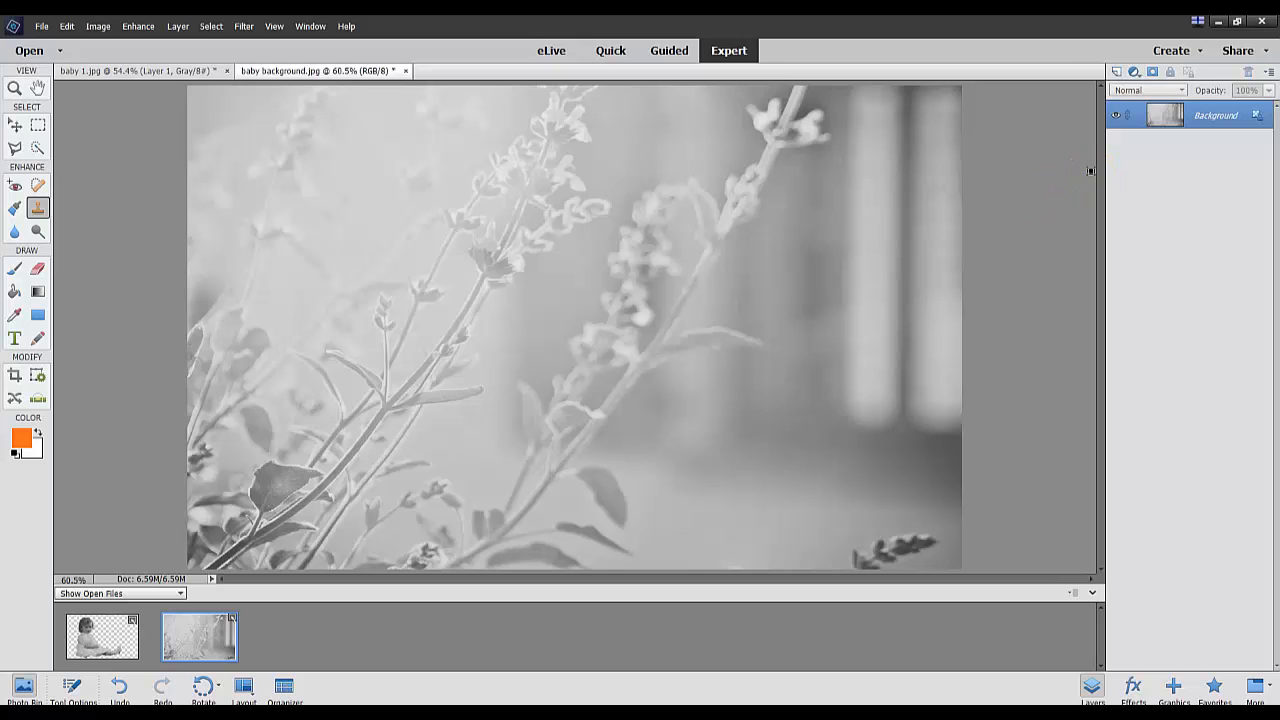
Duplicate the background photo onto a new layer and hide the original Background layer.
key("ctrl+j")
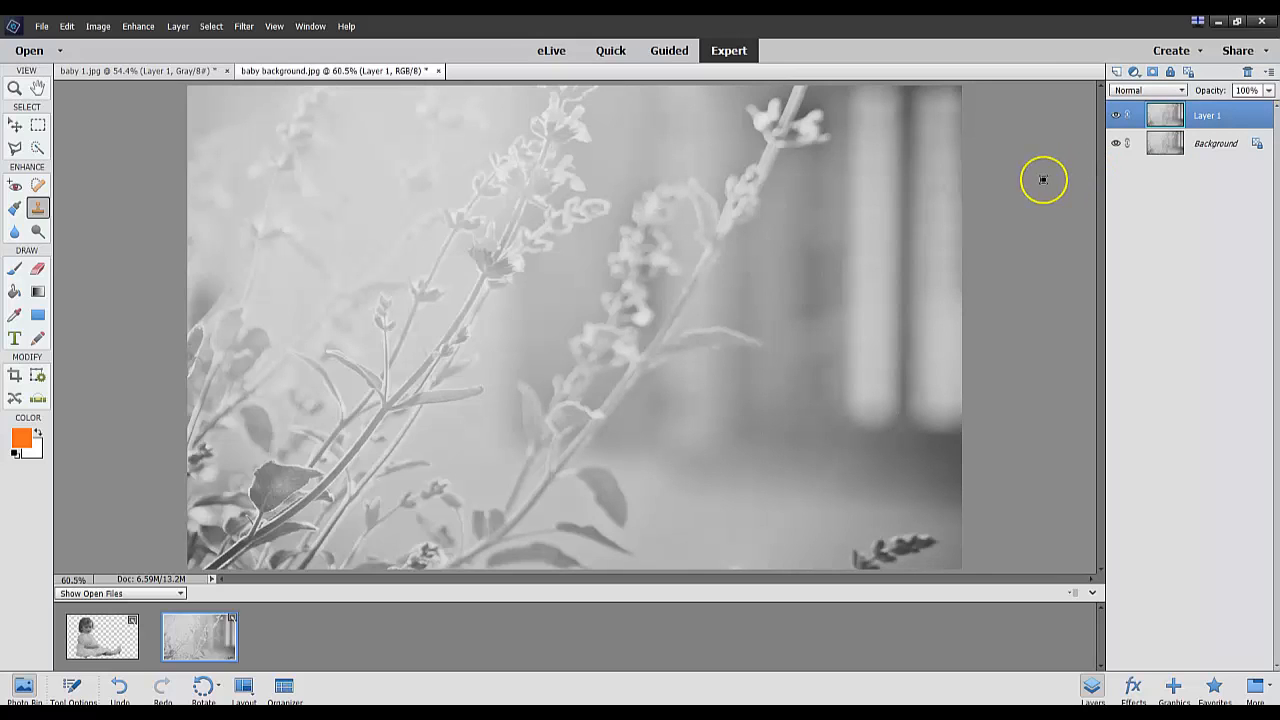
left_click(1117, 145)
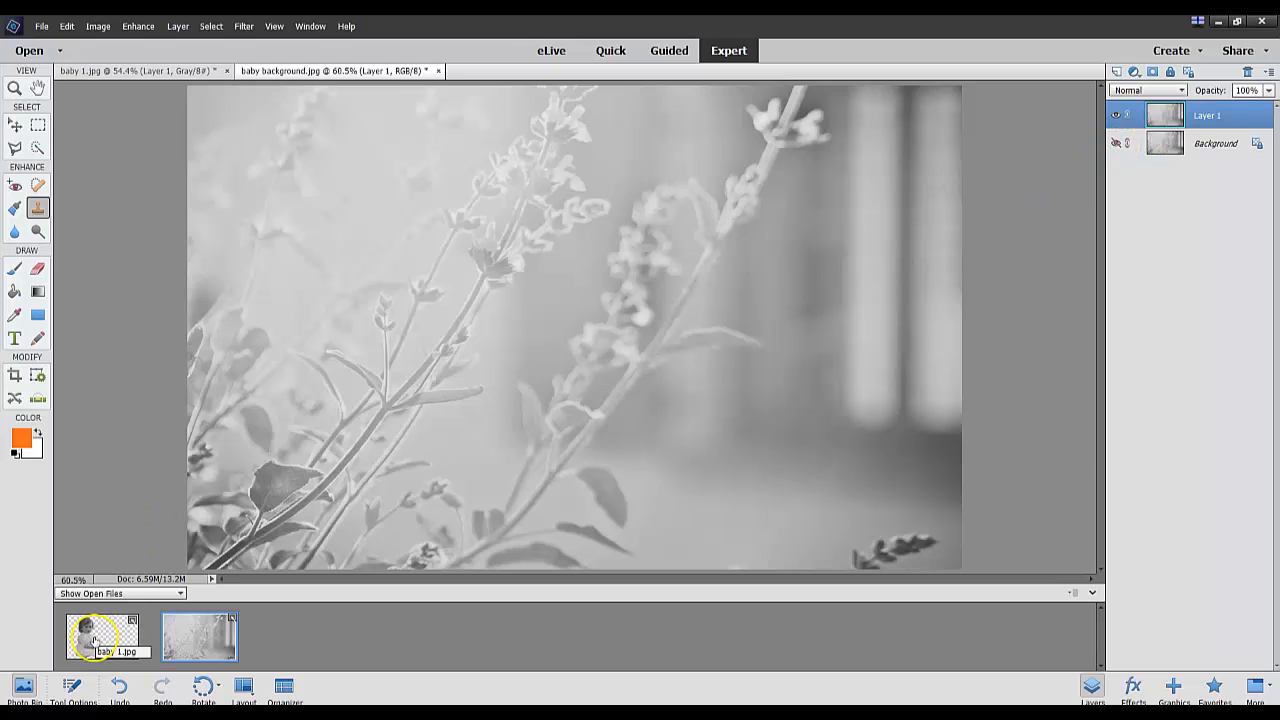
Add the baby 1.jpg cutout to the background photo, scale it to 112.52%, and place the girl in the photo's lower-left corner.
left_click_drag(95, 641, 557, 328)
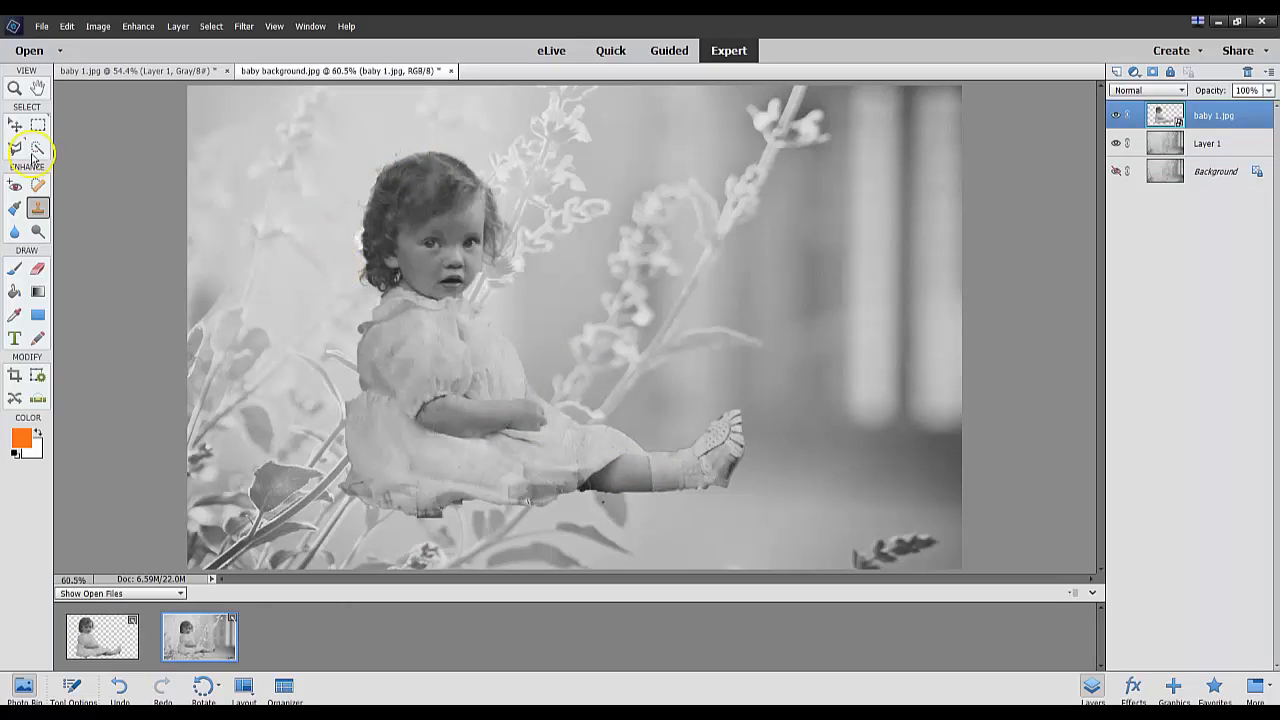
left_click(17, 126)
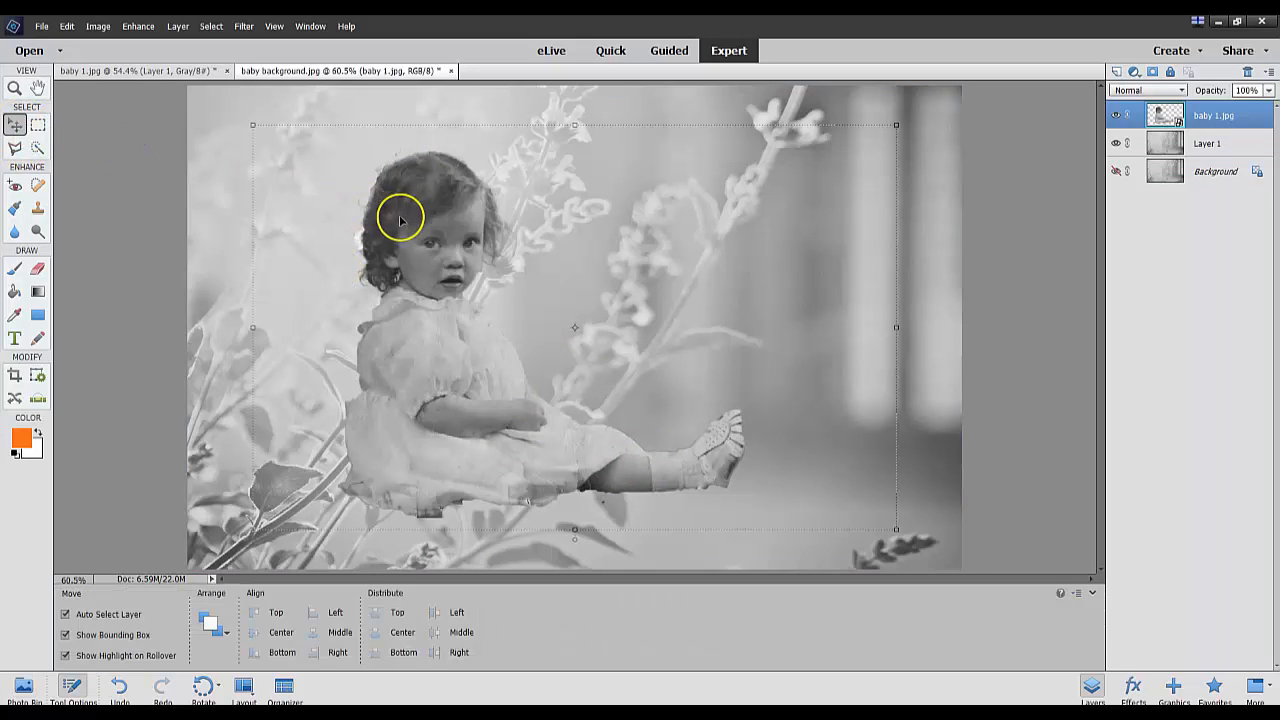
left_click_drag(408, 217, 310, 257)
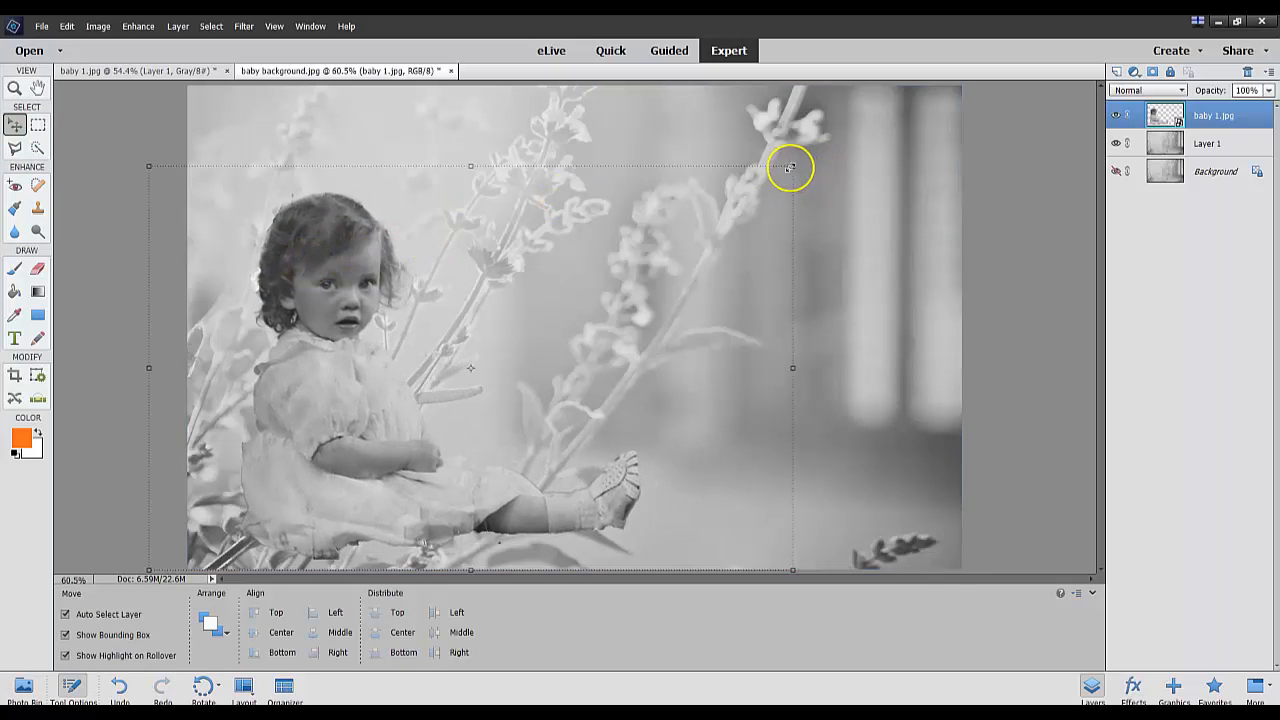
left_click_drag(793, 165, 861, 100)
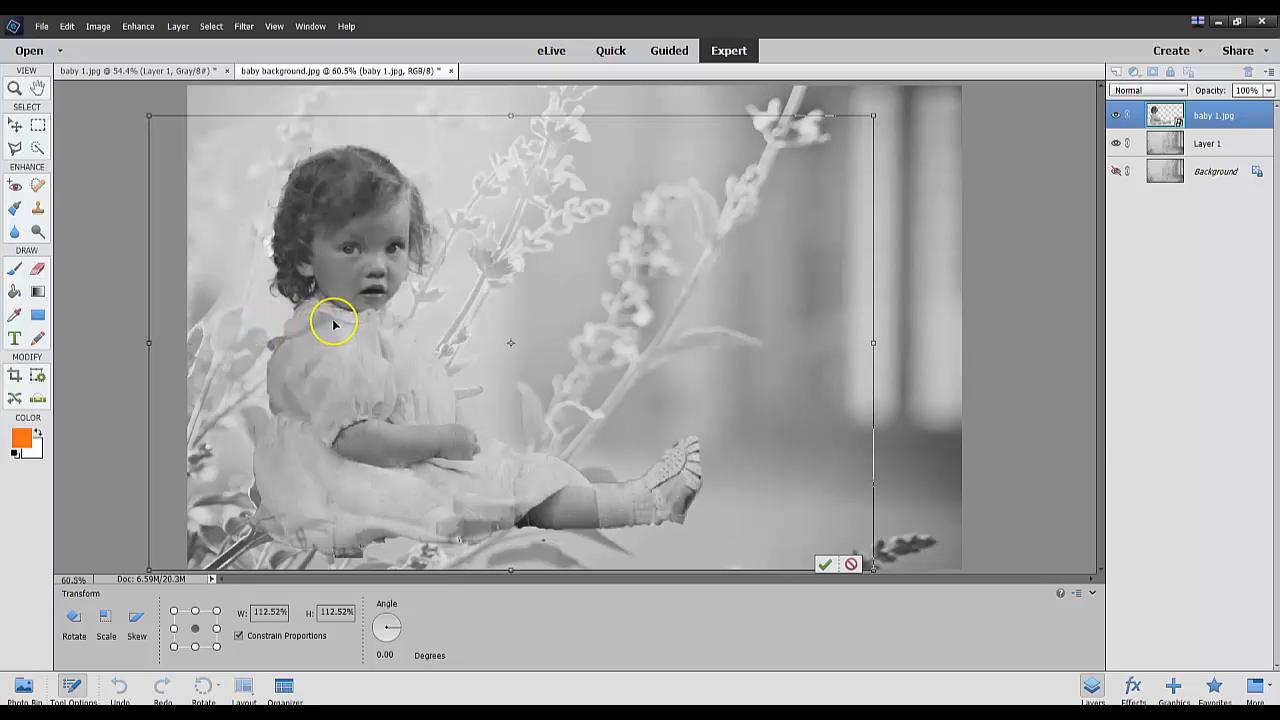
left_click_drag(331, 323, 320, 407)
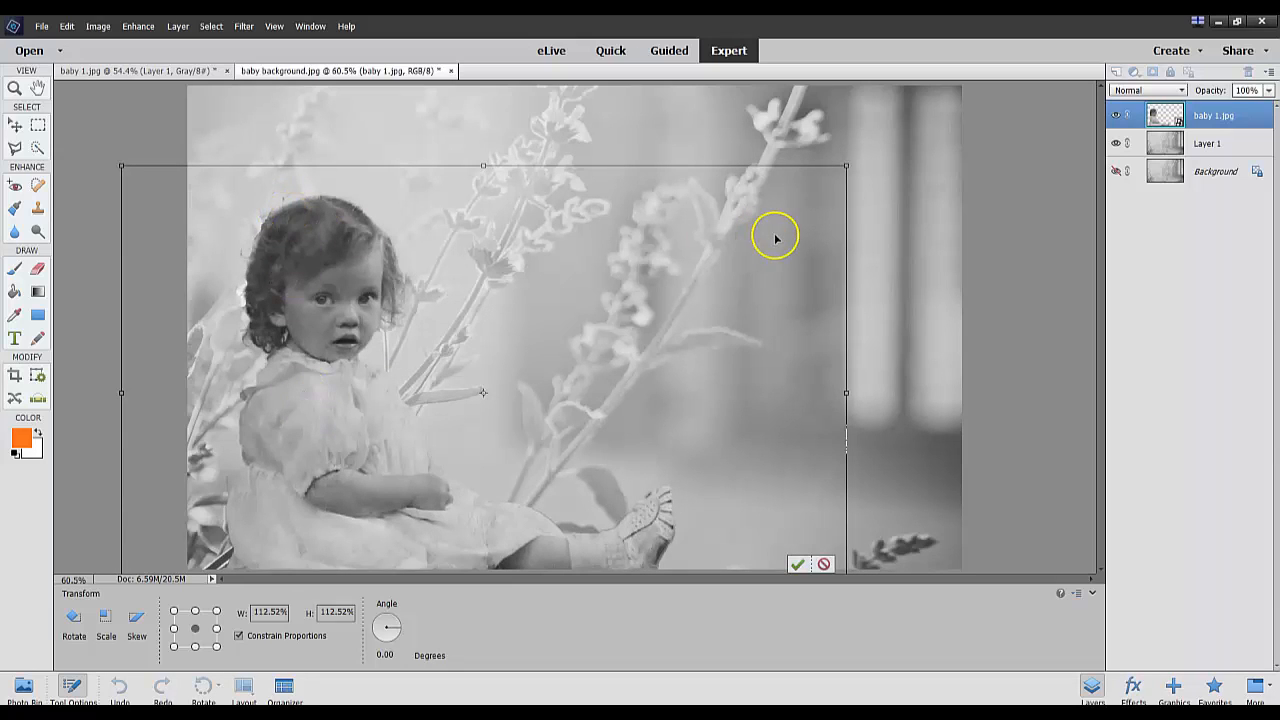
left_click(798, 566)
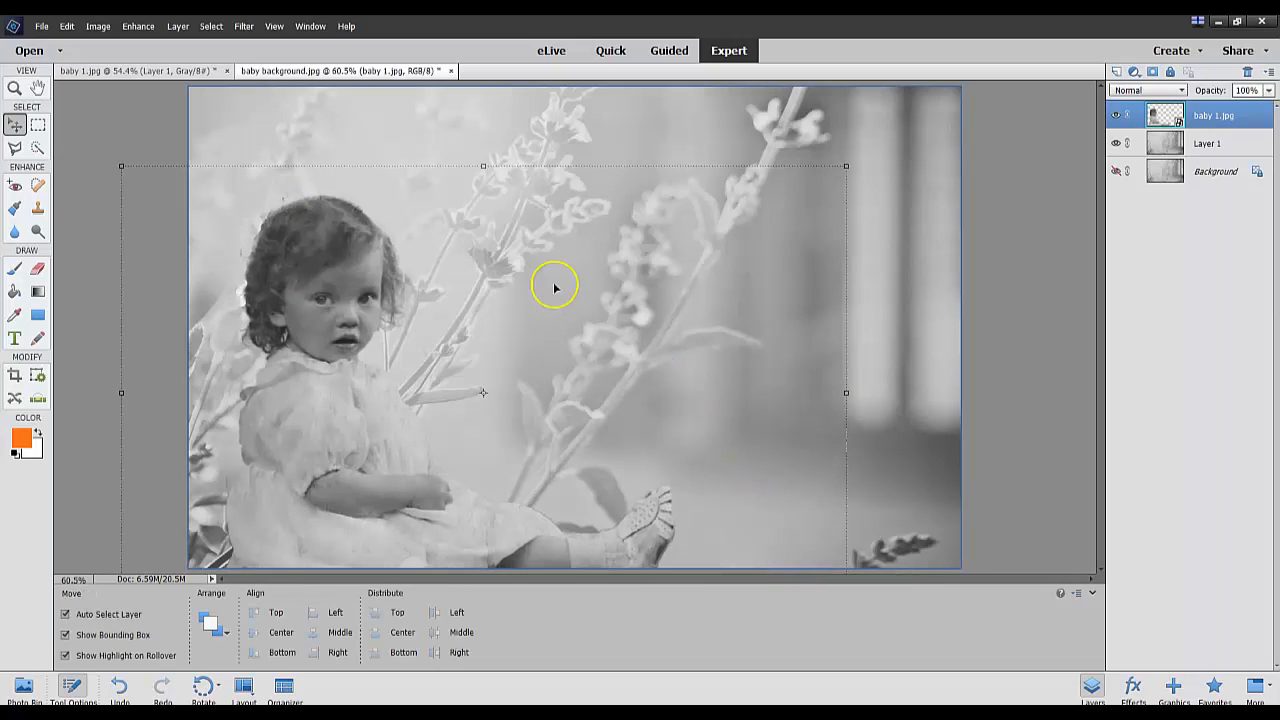
Crop the composite to a landscape 10 x 8 in print size, framing the girl from head to shoes at the photo's left edge.
left_click(900, 283)
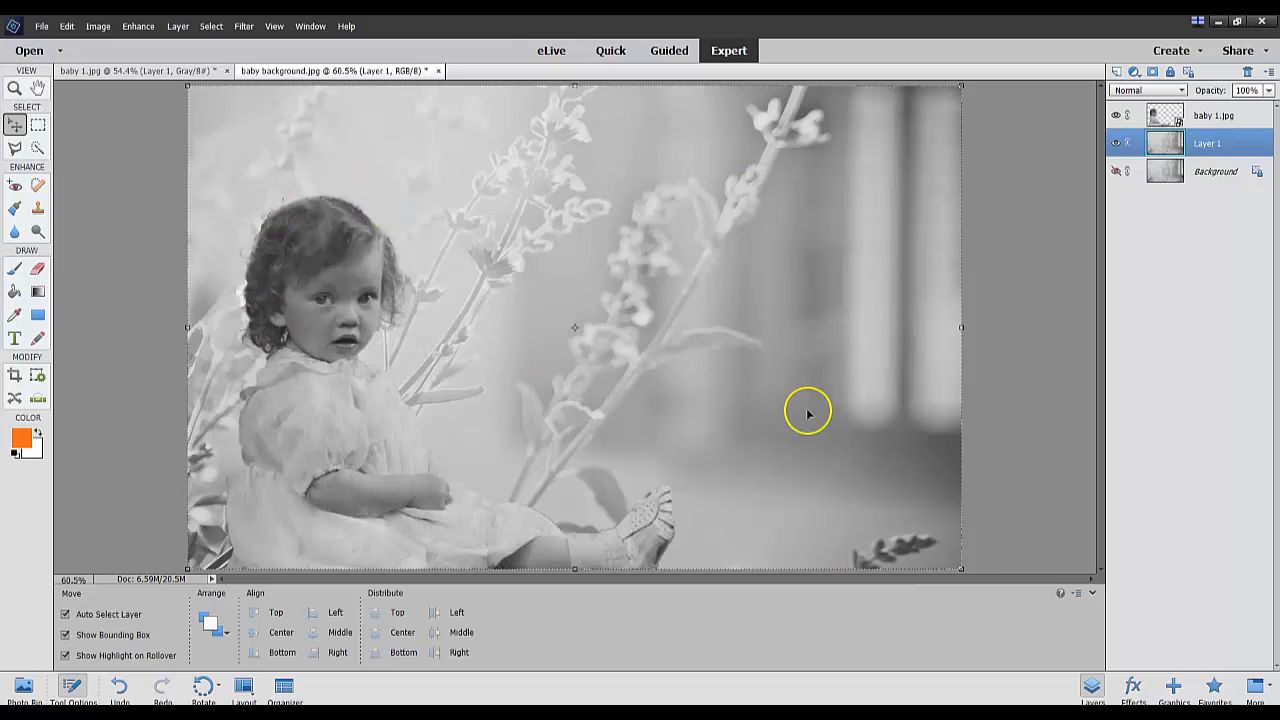
left_click(15, 377)
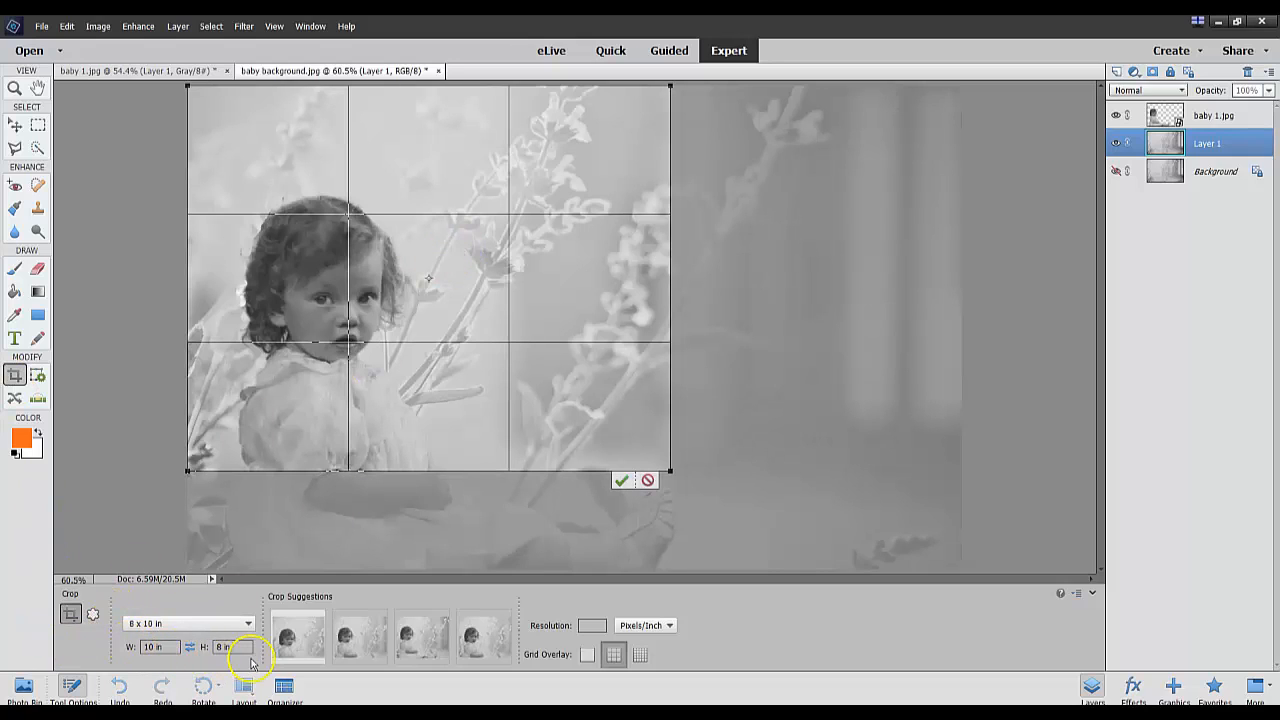
left_click(190, 647)
left_click(190, 647)
left_click_drag(669, 471, 703, 580)
left_click_drag(463, 345, 462, 386)
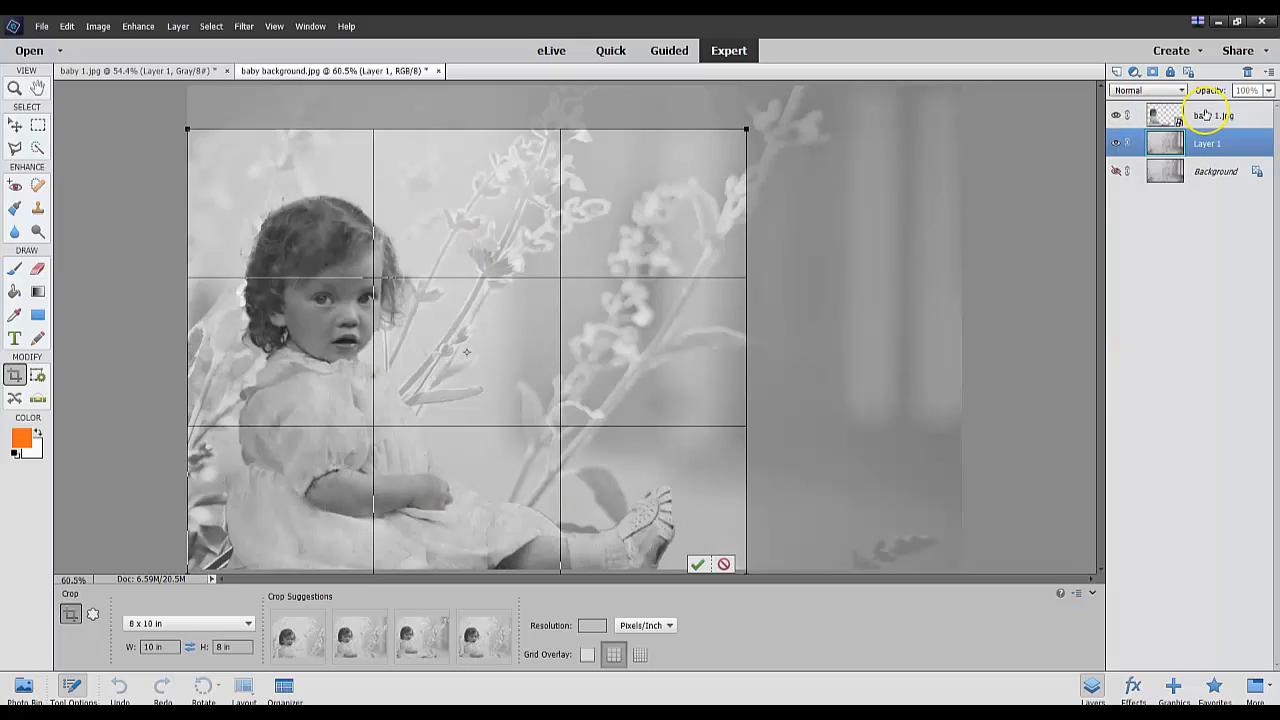
left_click(697, 566)
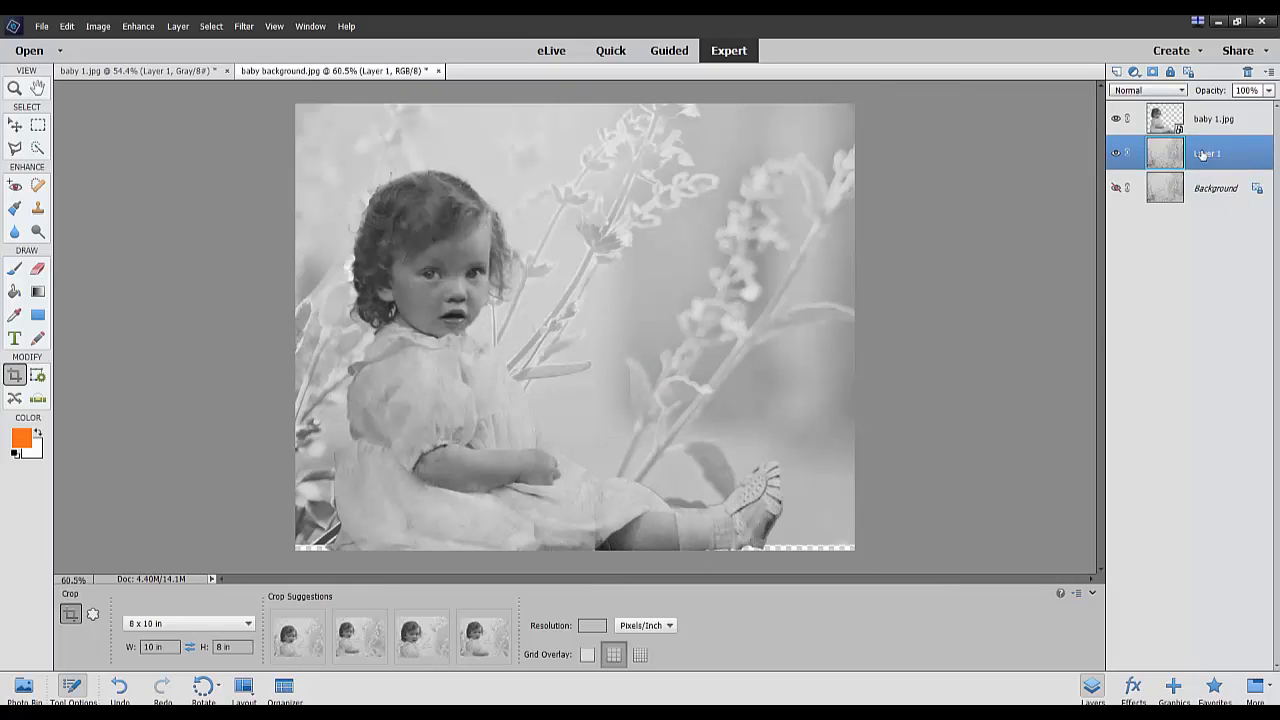
Try a slightly different exposure on Layer 1 in Quick mode while the baby 1.jpg layer is hidden.
left_click(1116, 119)
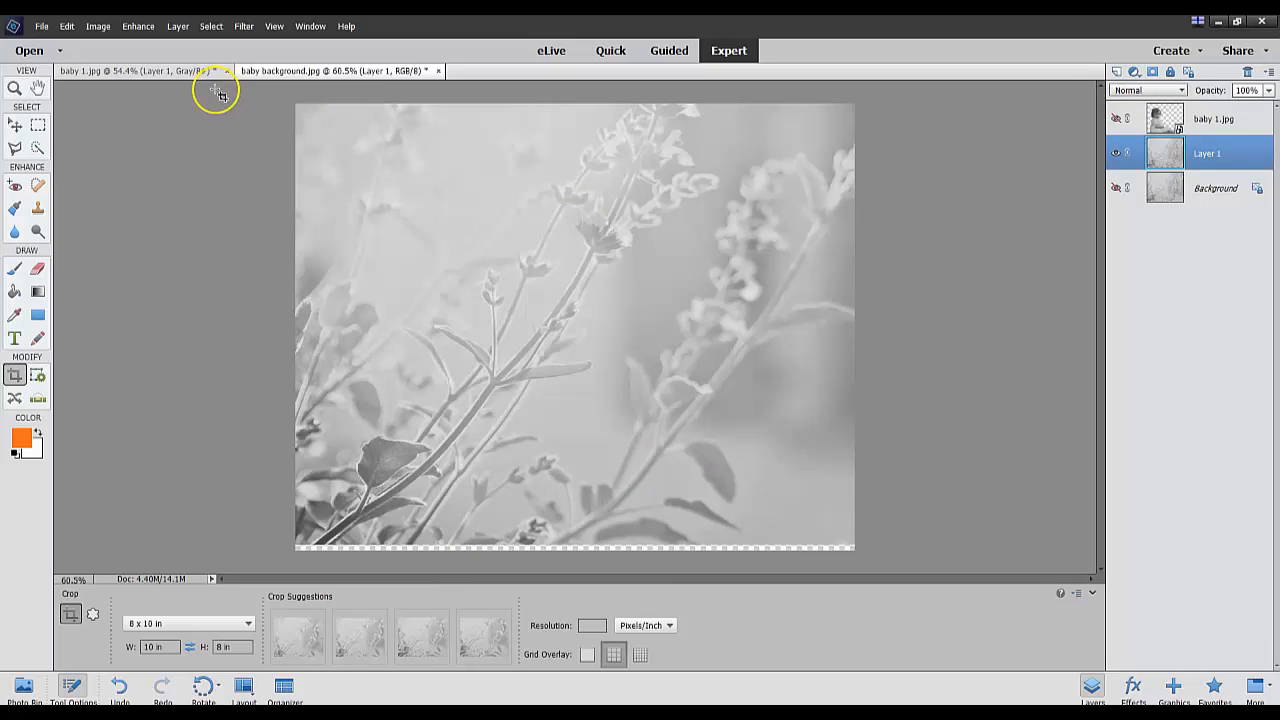
left_click(612, 51)
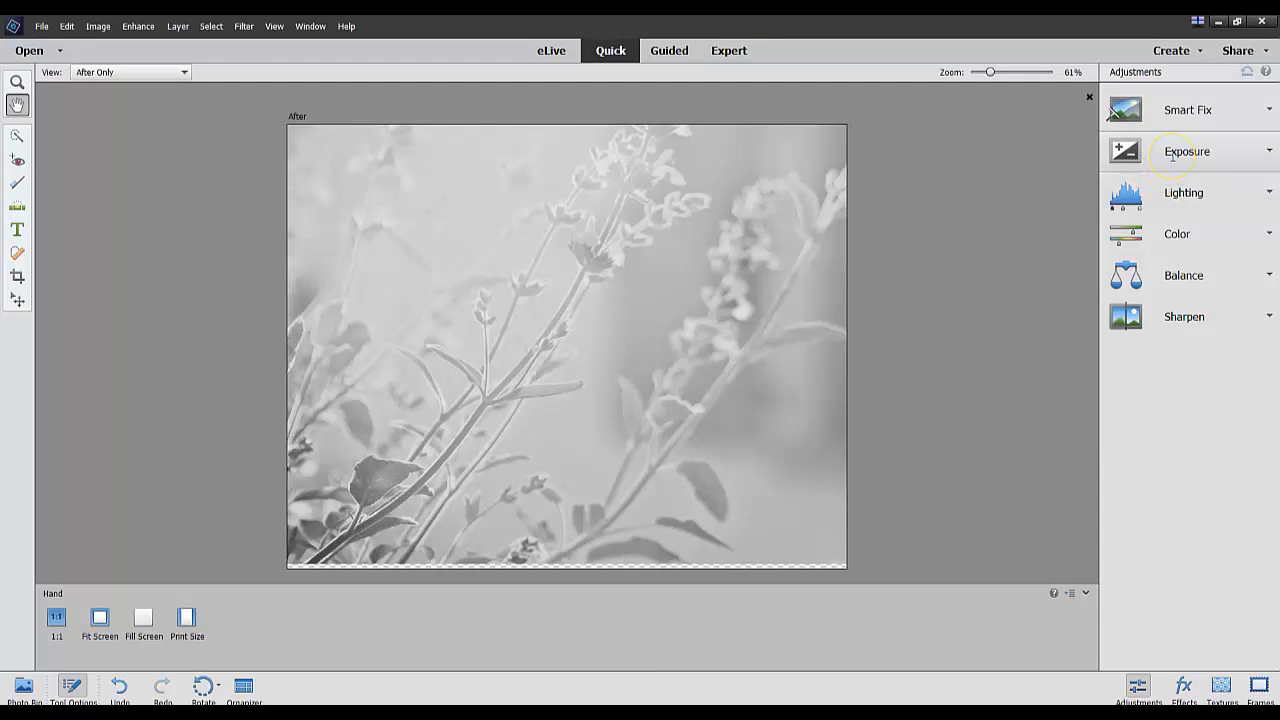
left_click(1172, 155)
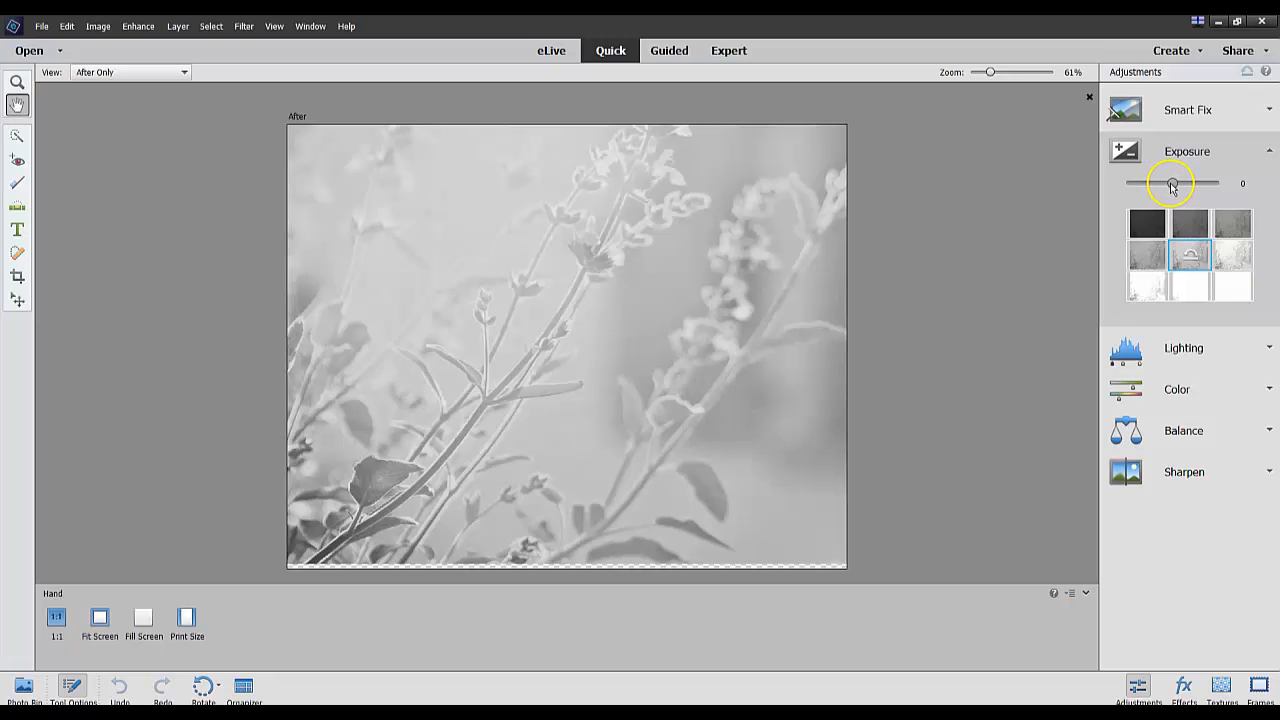
left_click_drag(1172, 186, 1178, 185)
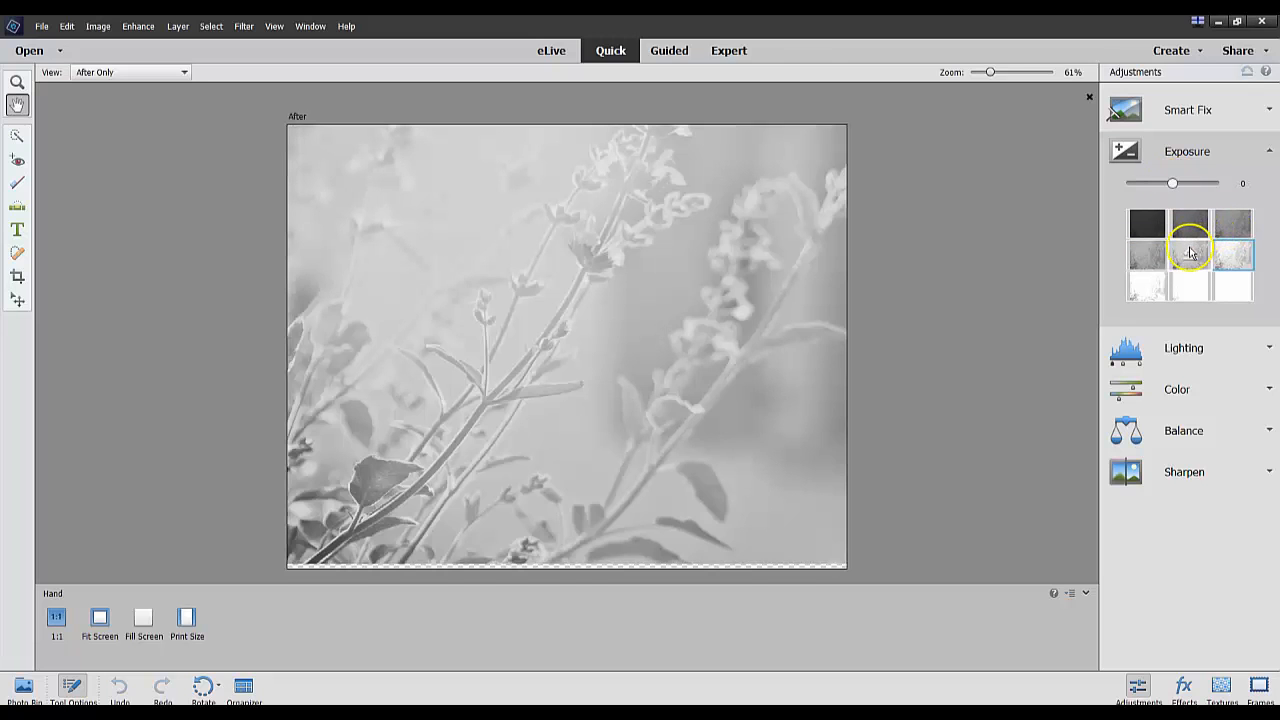
left_click(1190, 254)
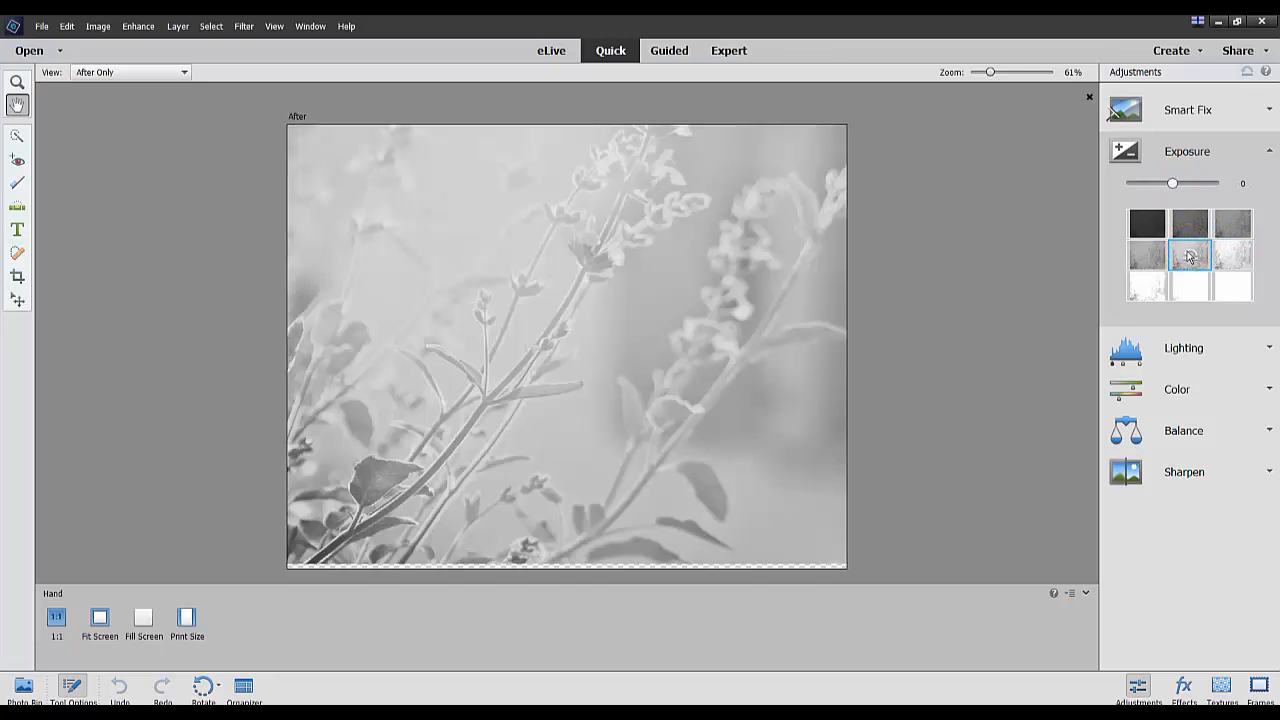
left_click(740, 60)
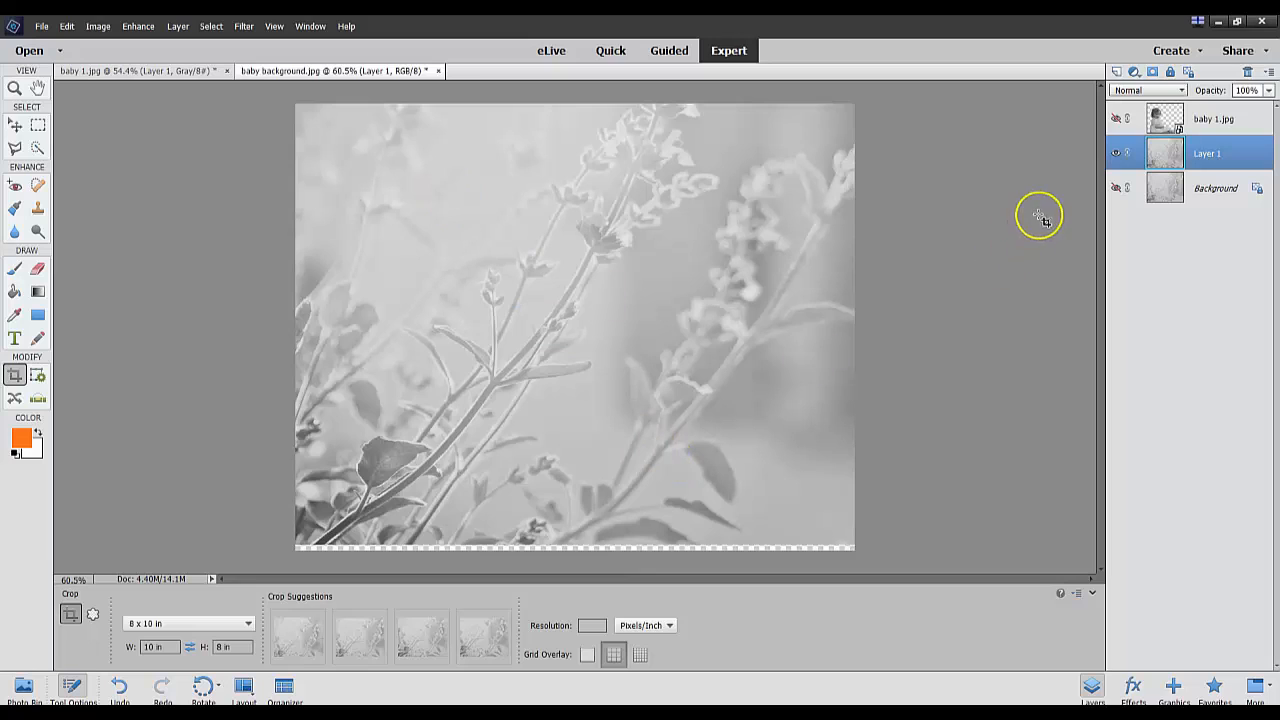
left_click(1117, 119)
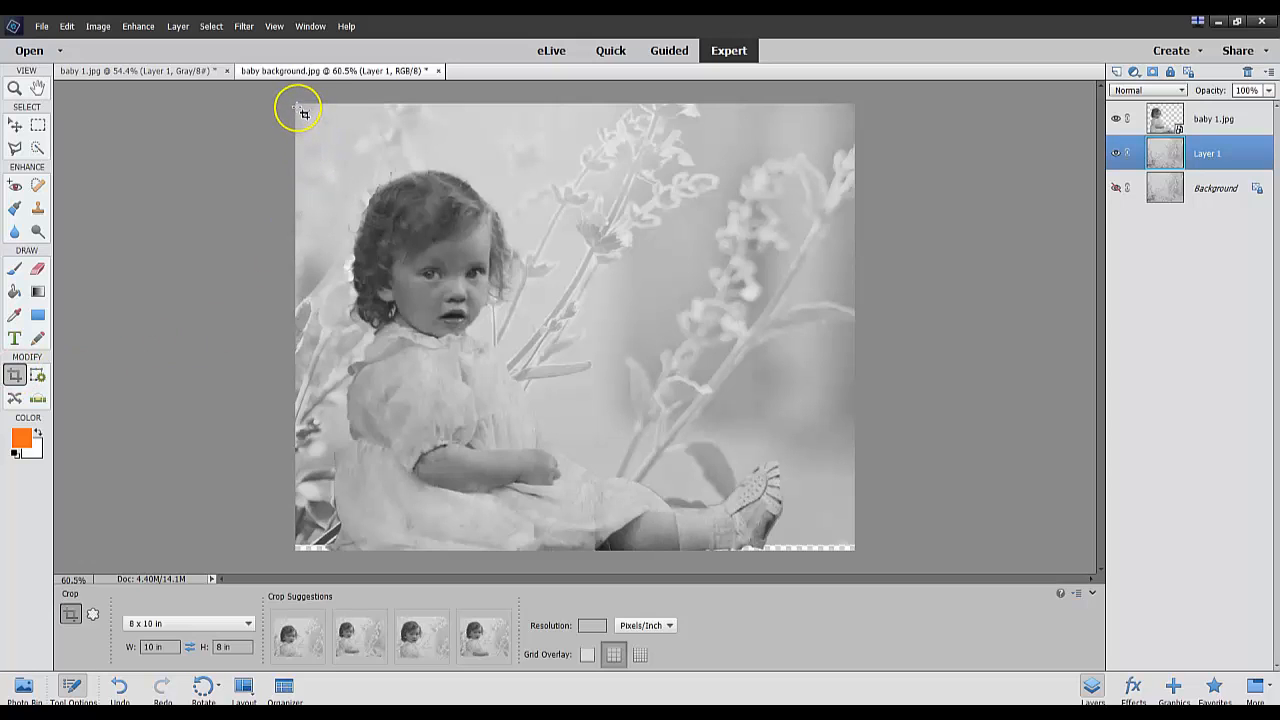
Crop the composite again at 10 x 8 in, trimming off the transparent strip along the photo's bottom edge.
left_click_drag(303, 113, 866, 542)
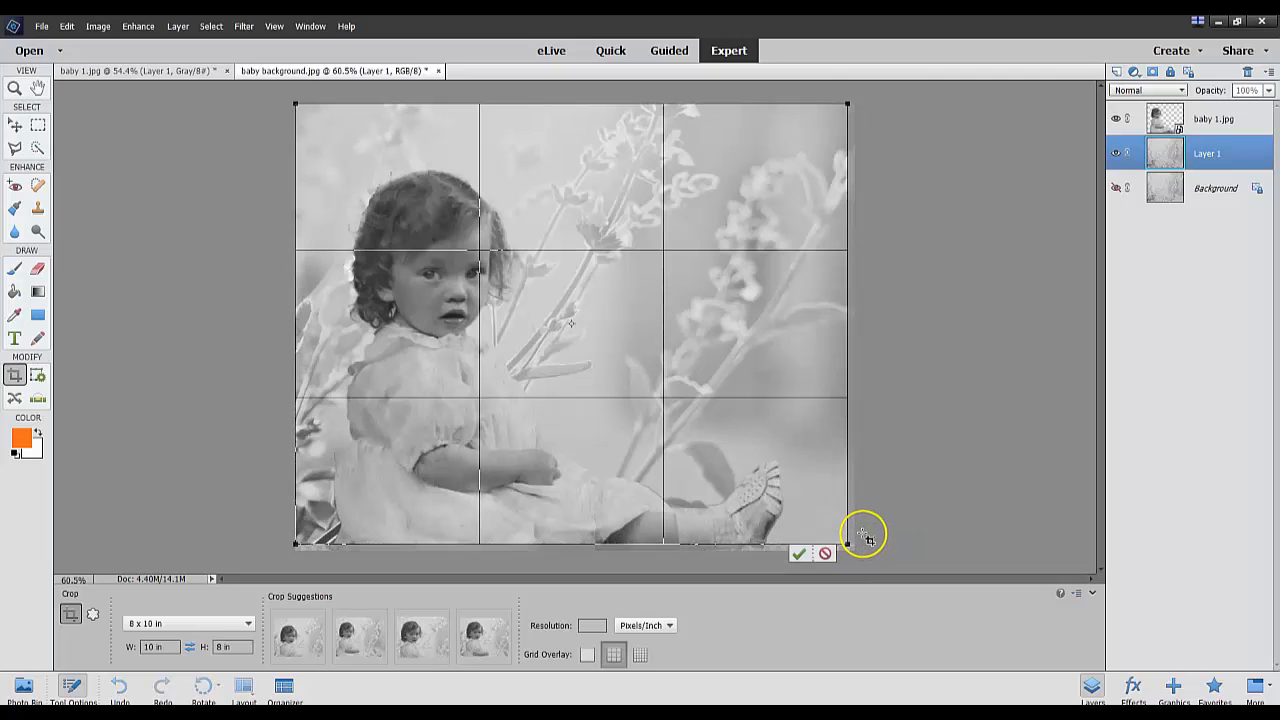
left_click(798, 554)
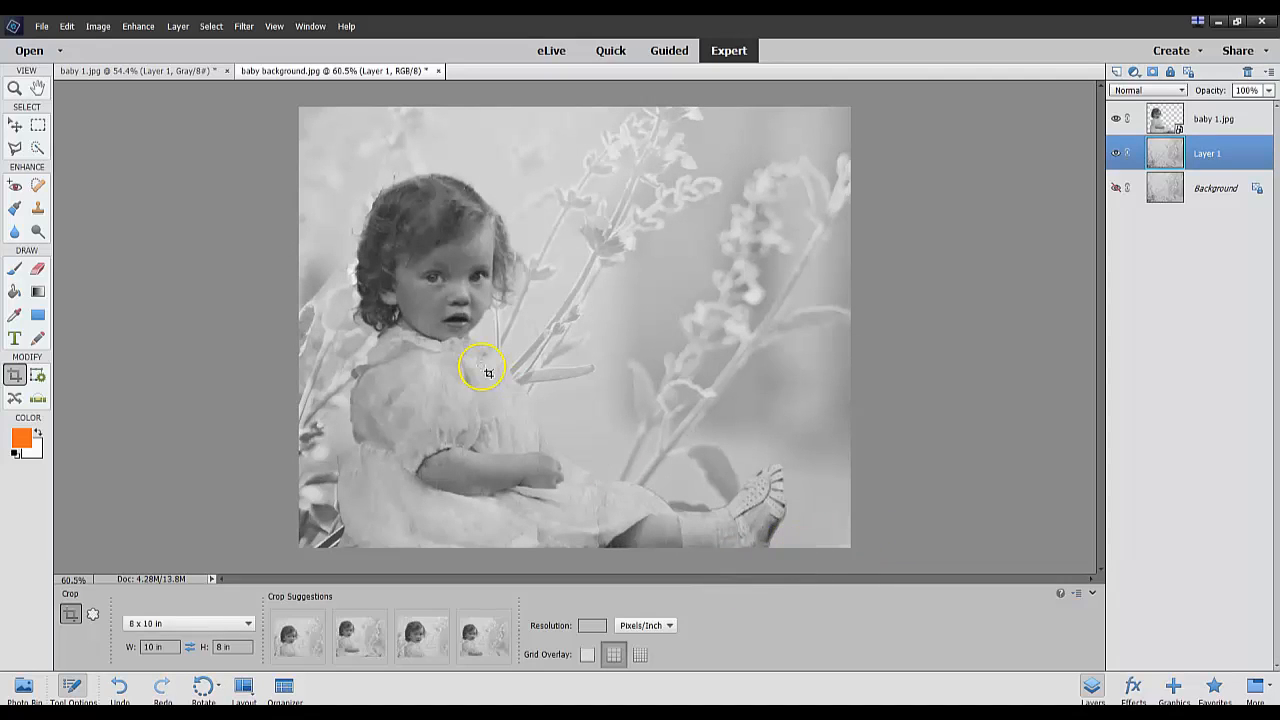